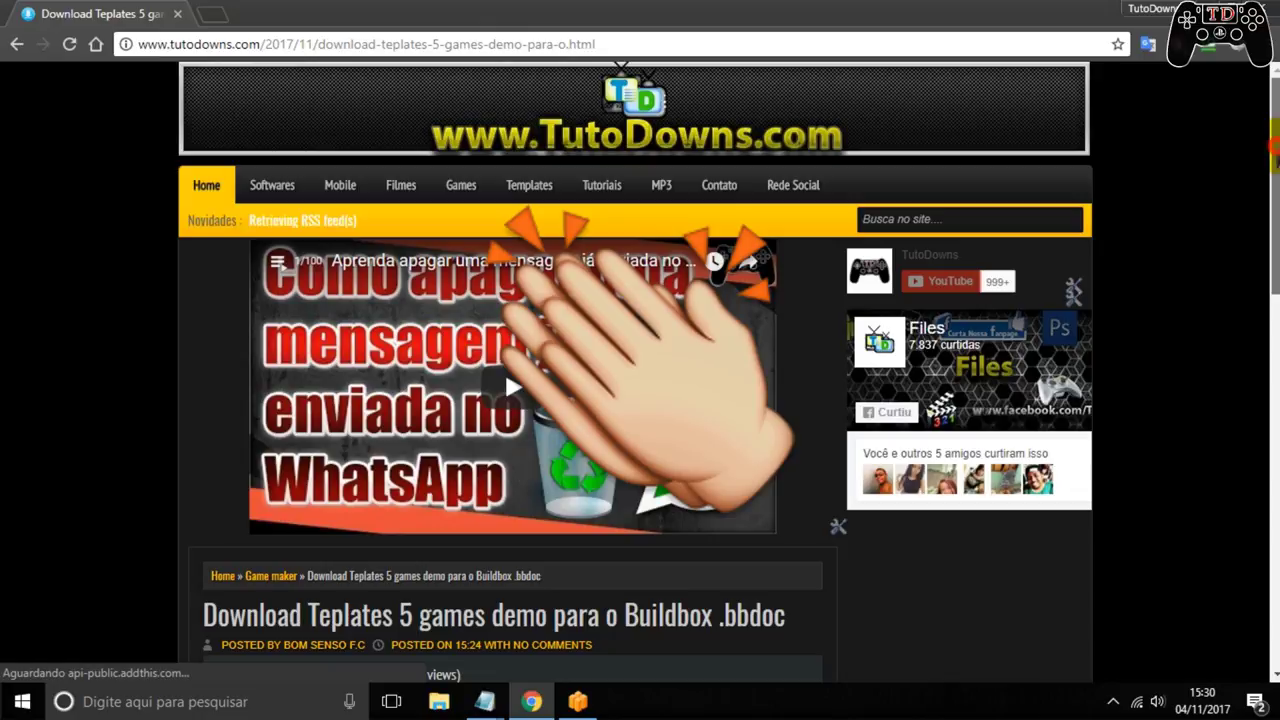
Look over the web page offering the five Buildbox demo game templates for download
{"action": "scroll", "coordinate": [640, 370], "scroll_direction": "down", "scroll_amount": 3}
{"action": "scroll", "coordinate": [640, 370], "scroll_direction": "down", "scroll_amount": 4}
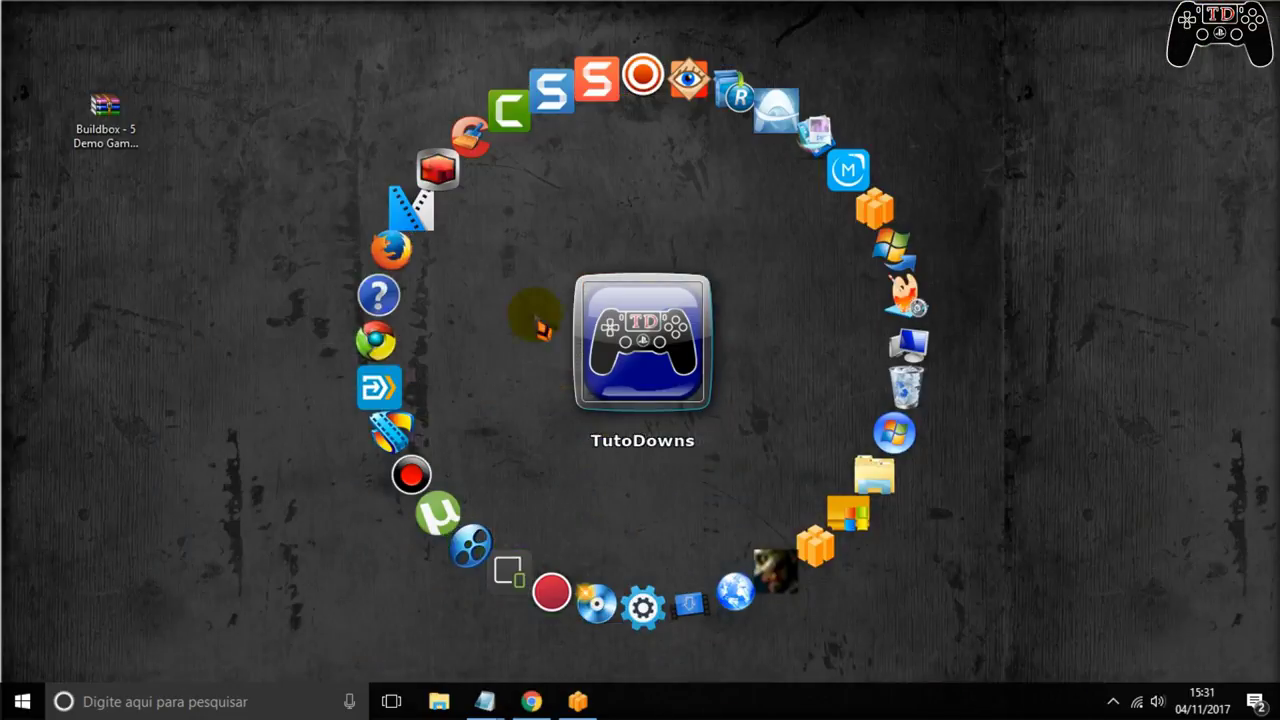
Extract the "Buildbox - 5 Demo Games And Art" archive to the desktop and move the extracted folder near the archive
{"action": "left_click_drag", "start_coordinate": [105, 115], "coordinate": [215, 165]}
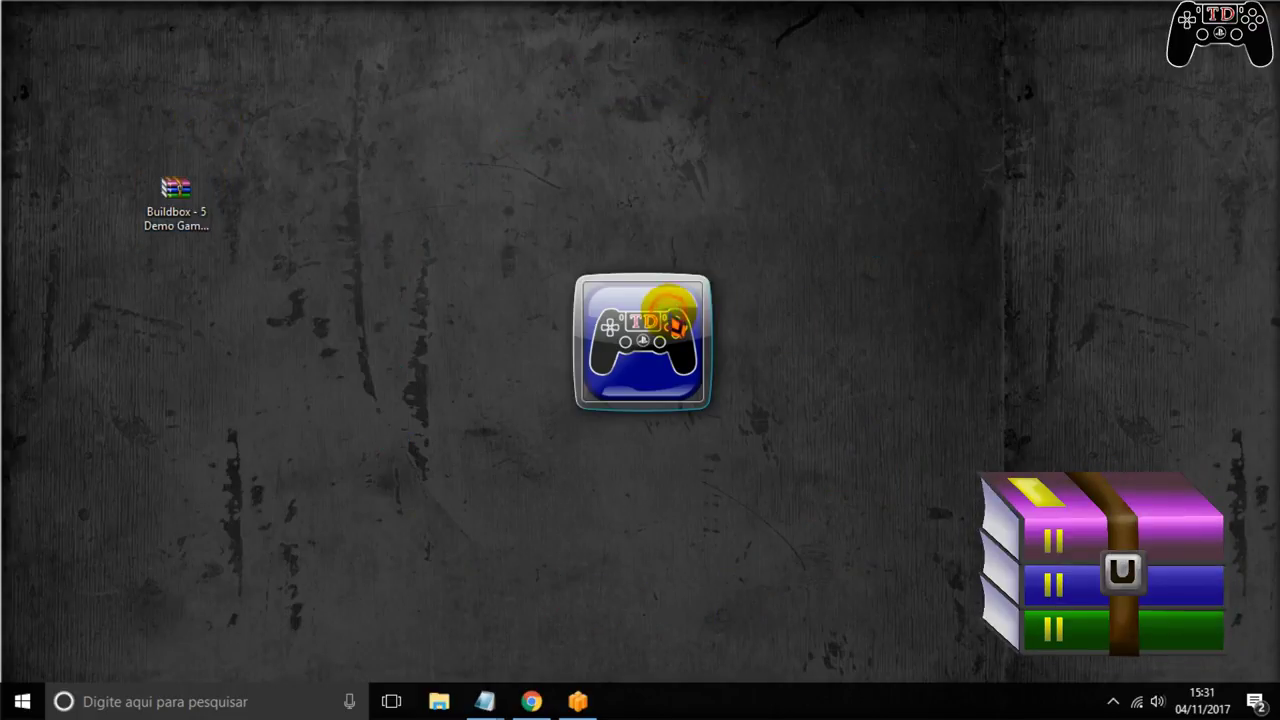
{"action": "right_click", "coordinate": [174, 188]}
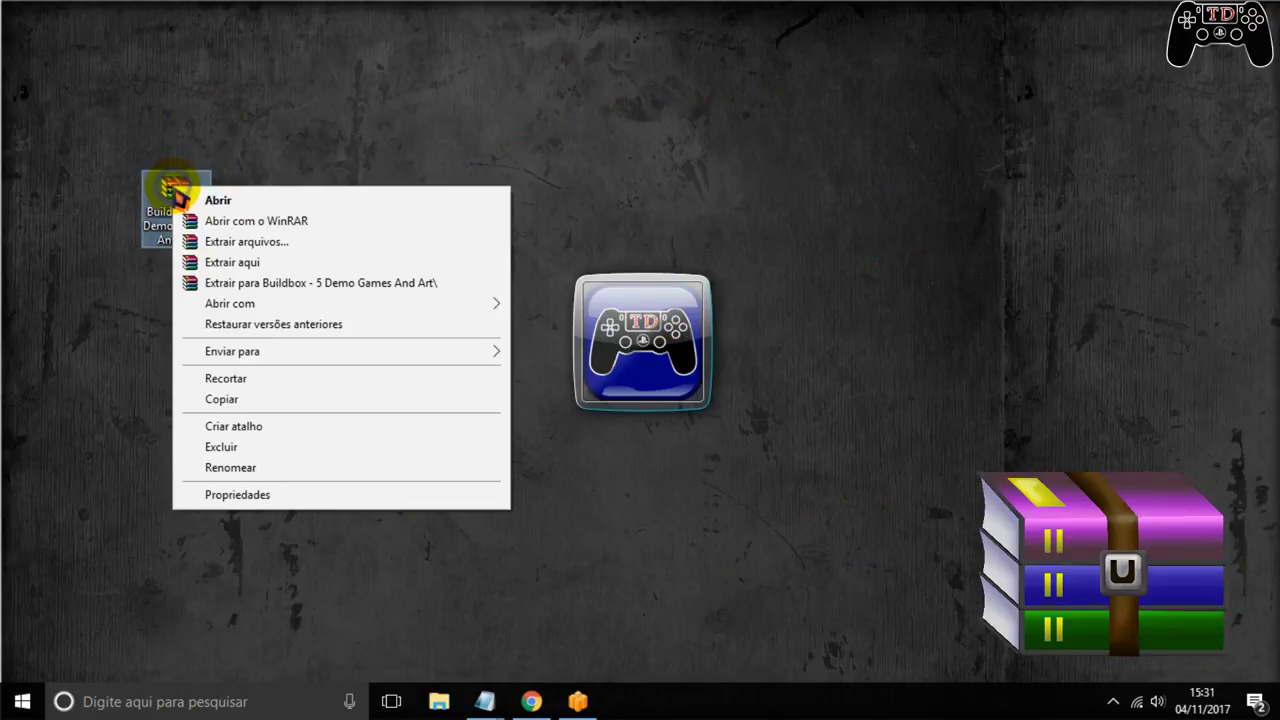
{"action": "left_click", "coordinate": [272, 243]}
{"action": "left_click", "coordinate": [735, 540]}
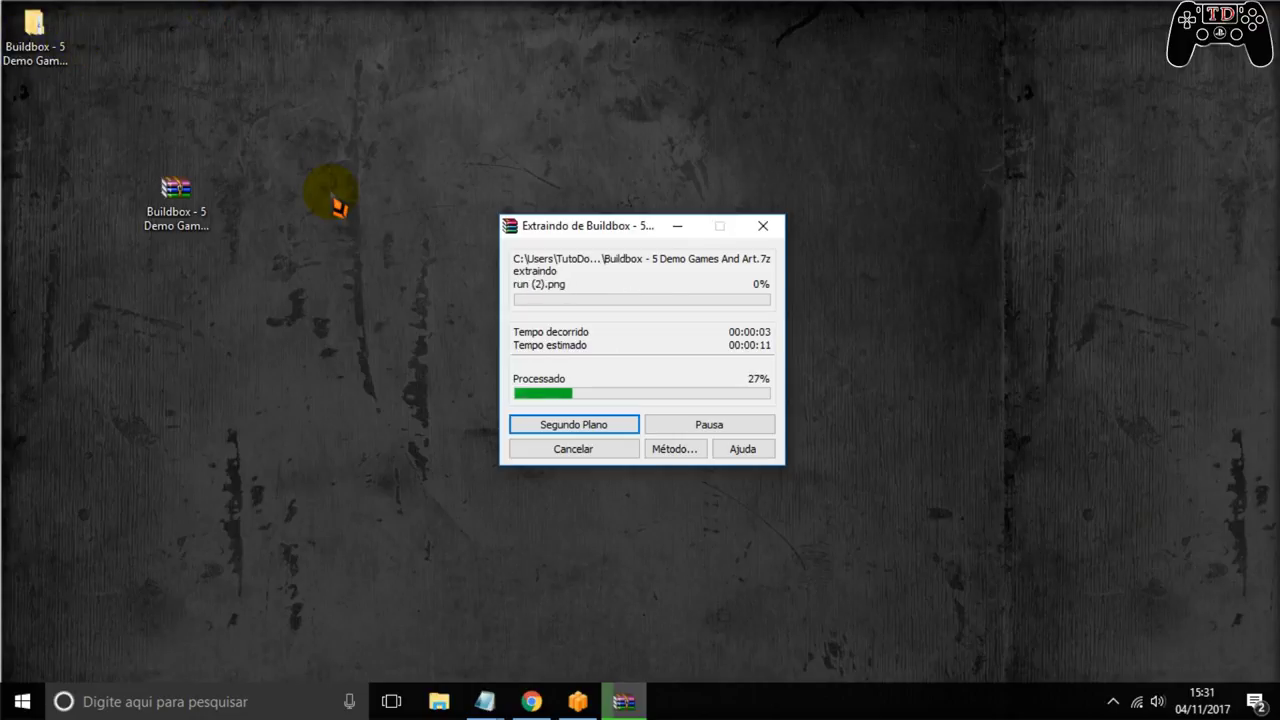
{"action": "left_click_drag", "start_coordinate": [34, 49], "coordinate": [110, 130]}
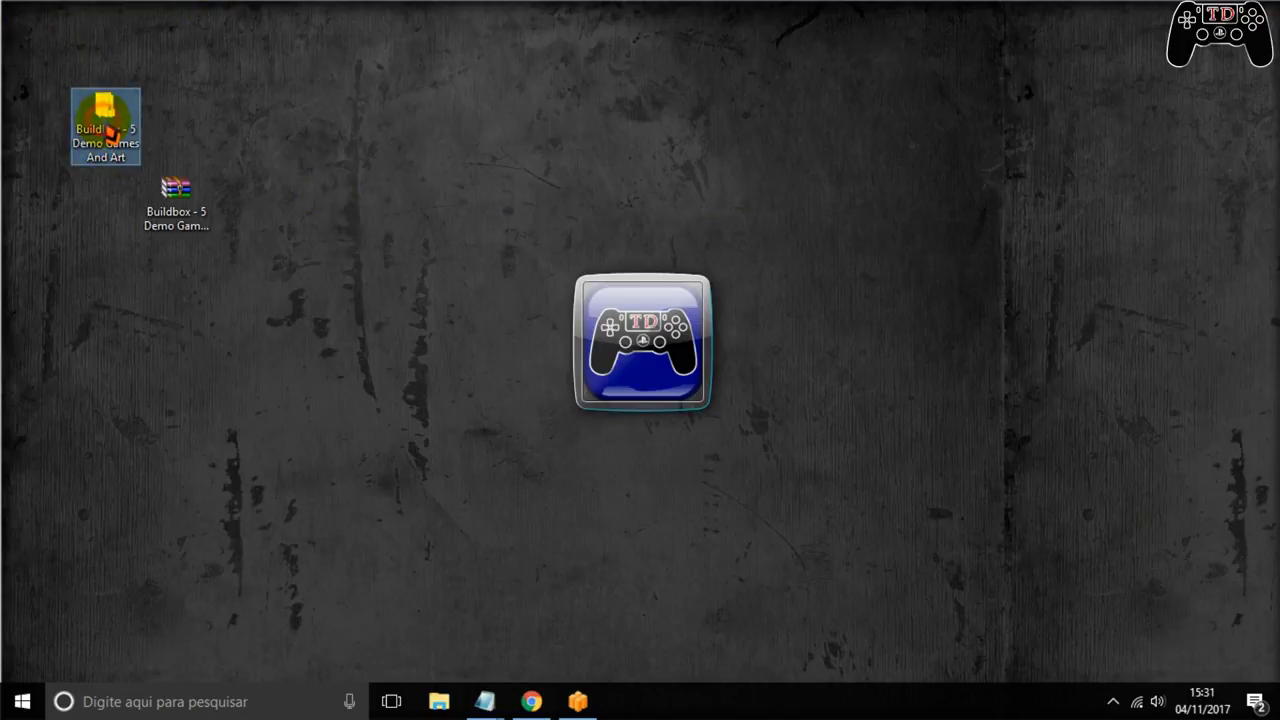
Examine the character images in the Diamond Hunters Art folder inside the extracted folder, and close the window
{"action": "double_click", "coordinate": [110, 130]}
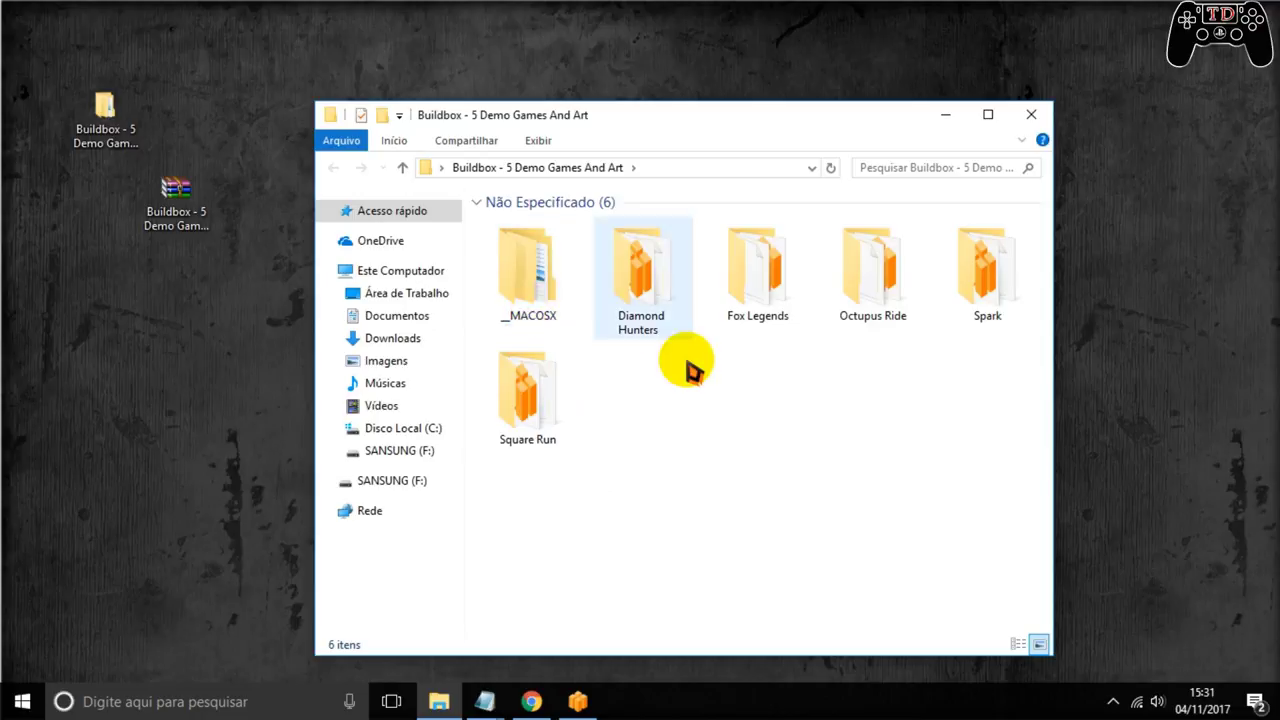
{"action": "double_click", "coordinate": [640, 302]}
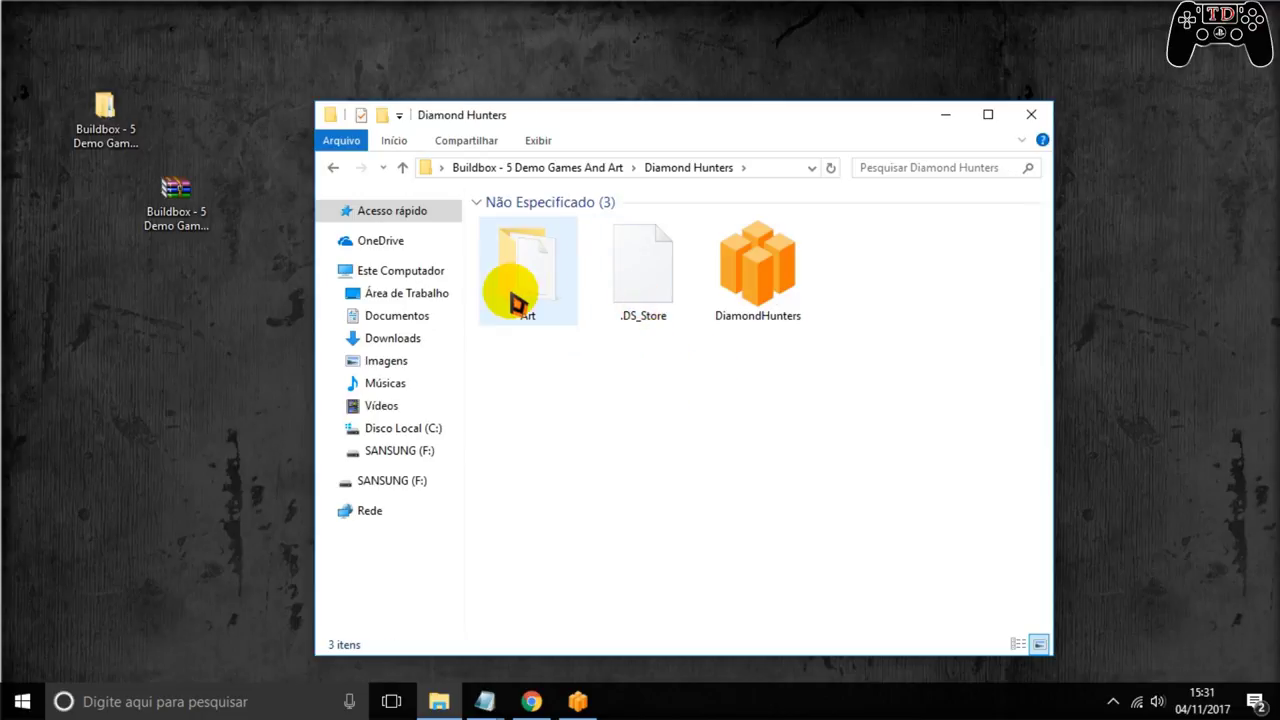
{"action": "double_click", "coordinate": [520, 293]}
{"action": "double_click", "coordinate": [520, 268]}
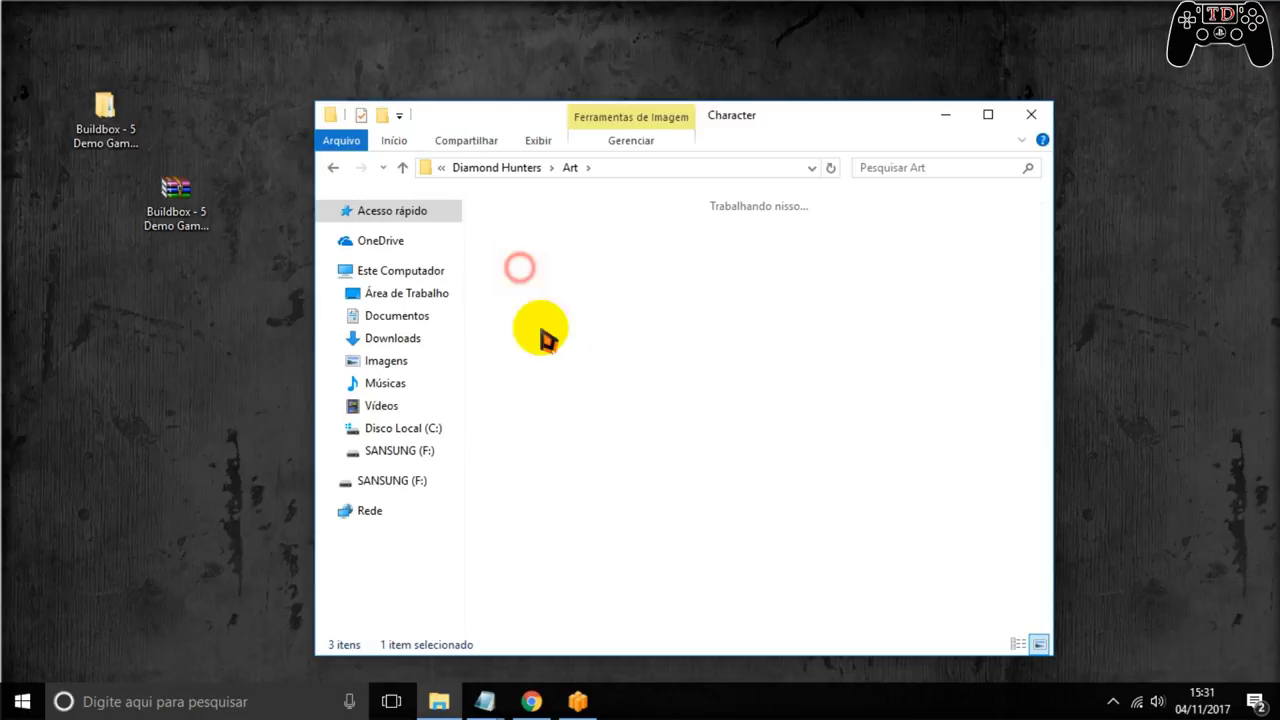
{"action": "scroll", "coordinate": [748, 385], "scroll_direction": "down", "scroll_amount": 15}
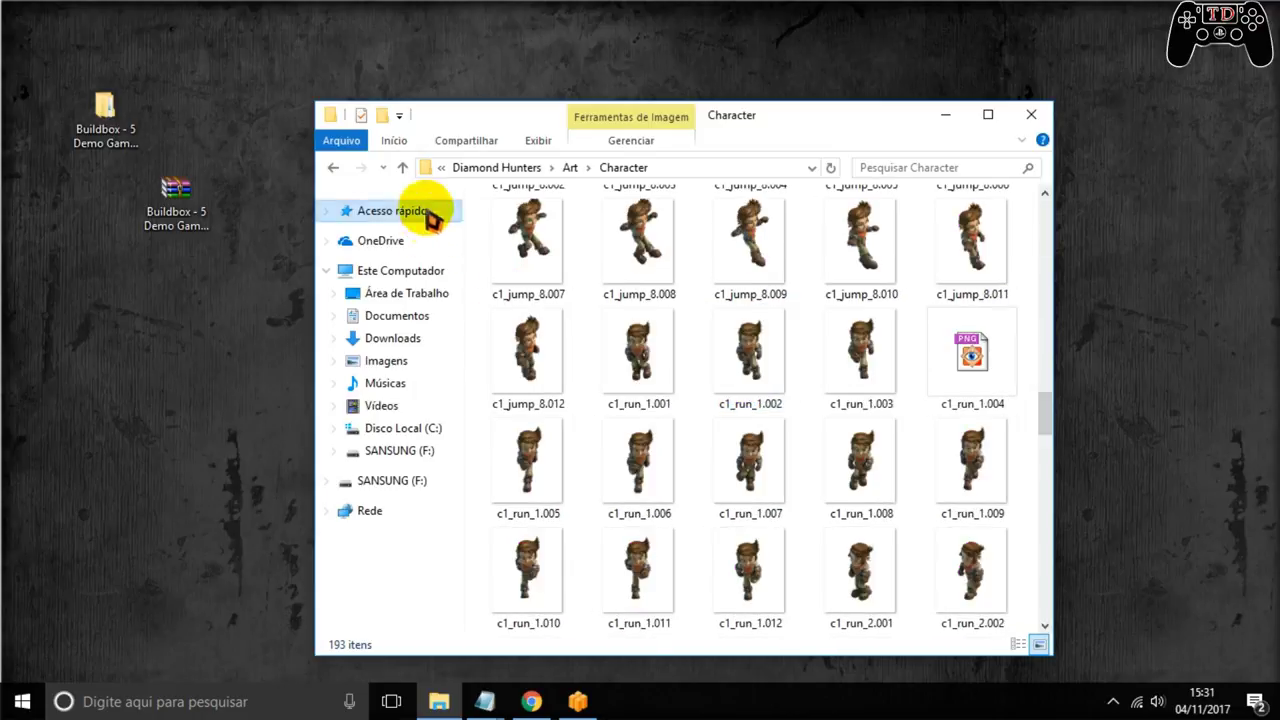
{"action": "left_click", "coordinate": [338, 169]}
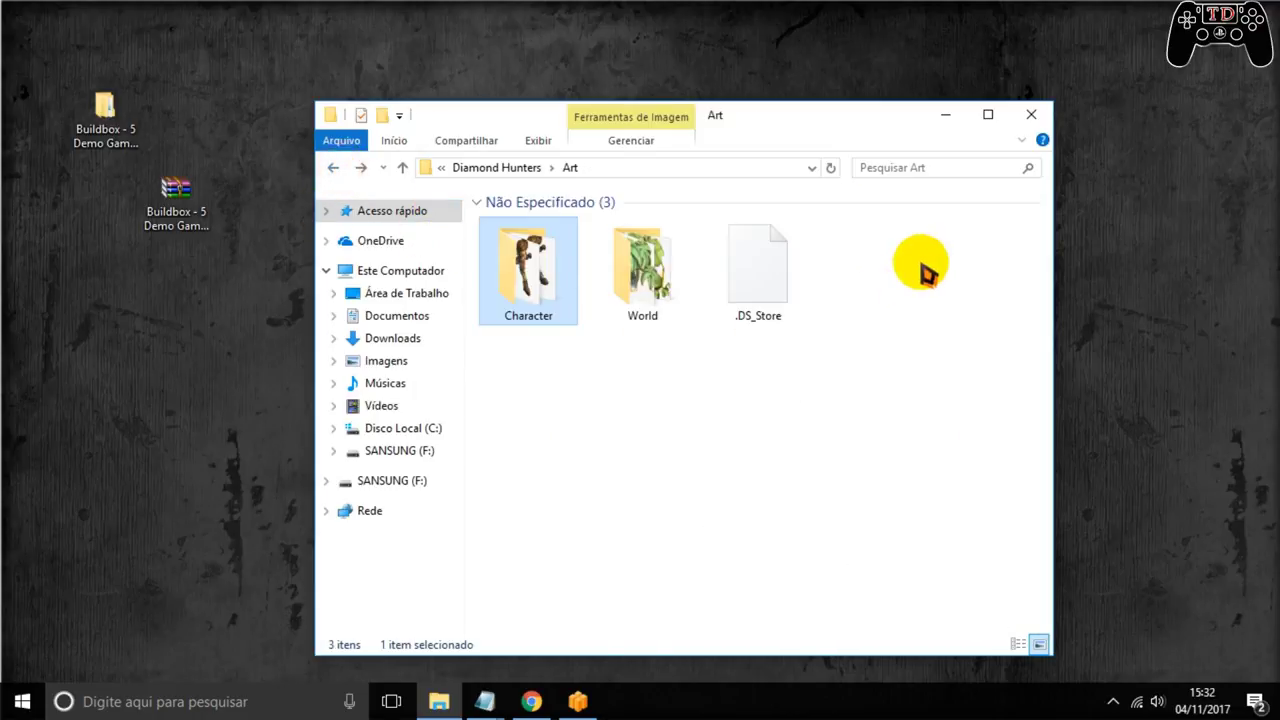
{"action": "left_click", "coordinate": [1031, 117]}
Switch to Buildbox and open the FoxLegends project without saving the OctopusRide changes, accepting the conversion to Buildbox 2 format
{"action": "left_click", "coordinate": [578, 701]}
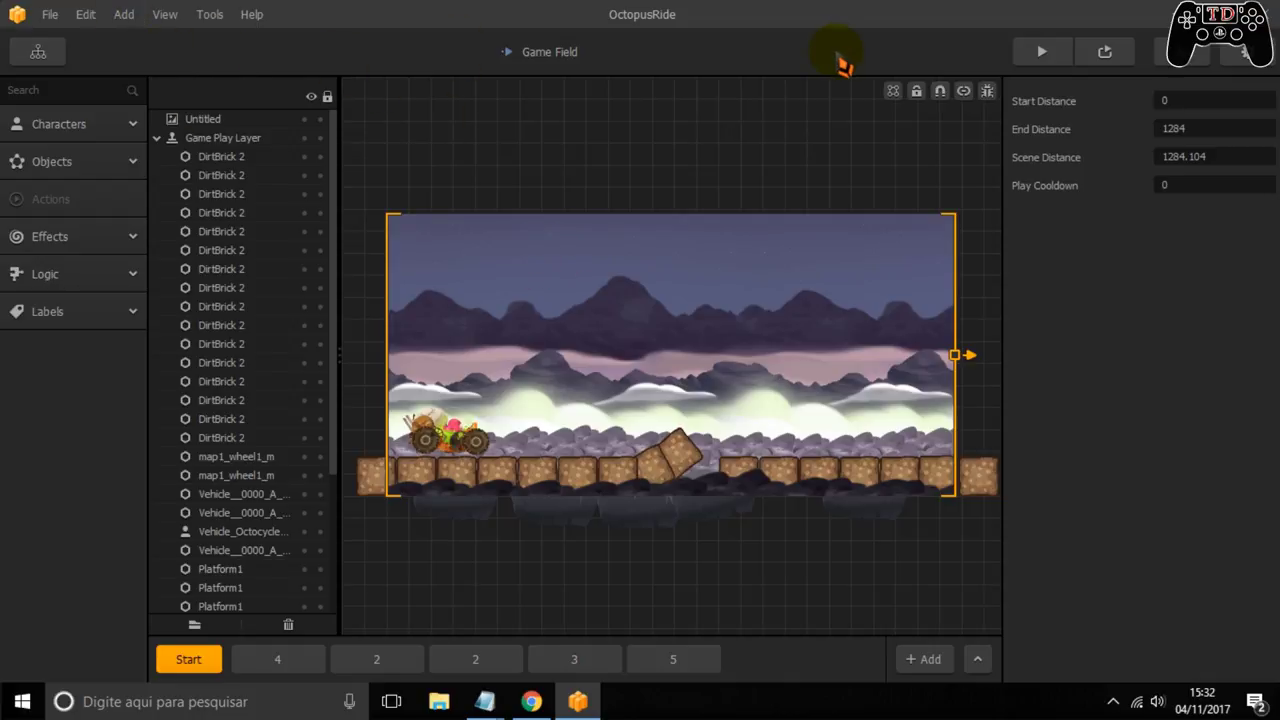
{"action": "left_click", "coordinate": [50, 15]}
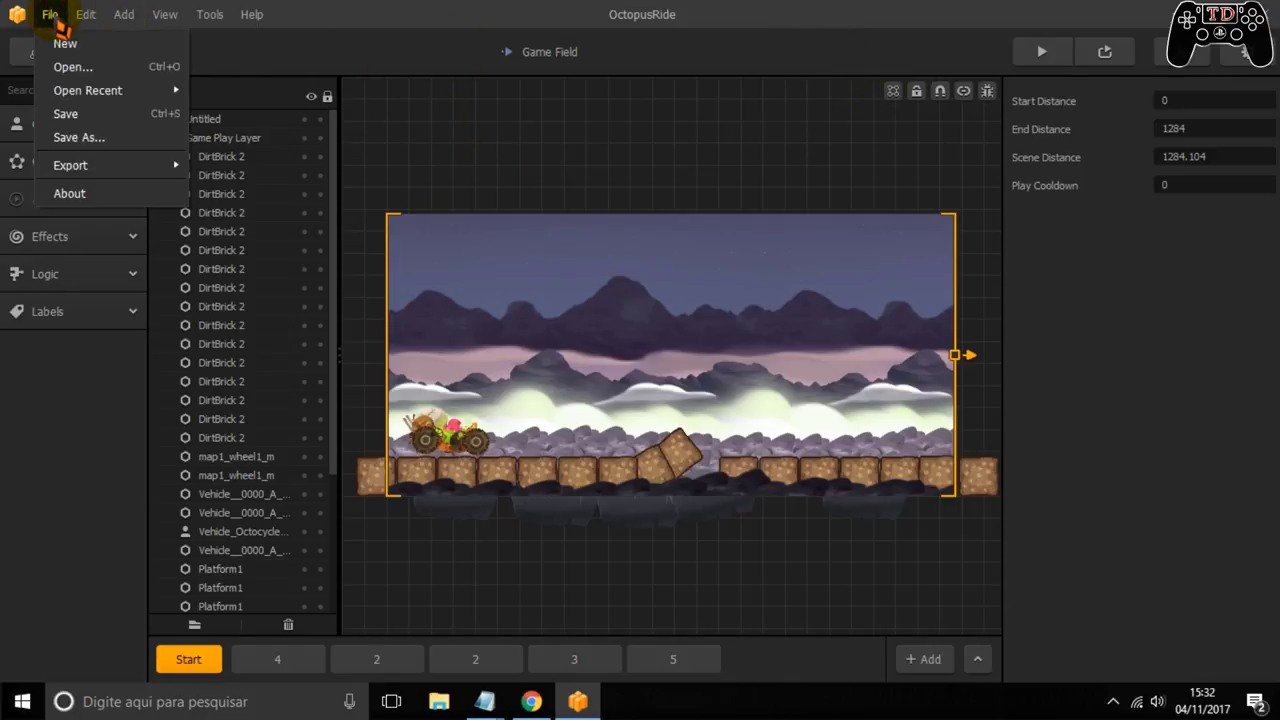
{"action": "left_click", "coordinate": [58, 72]}
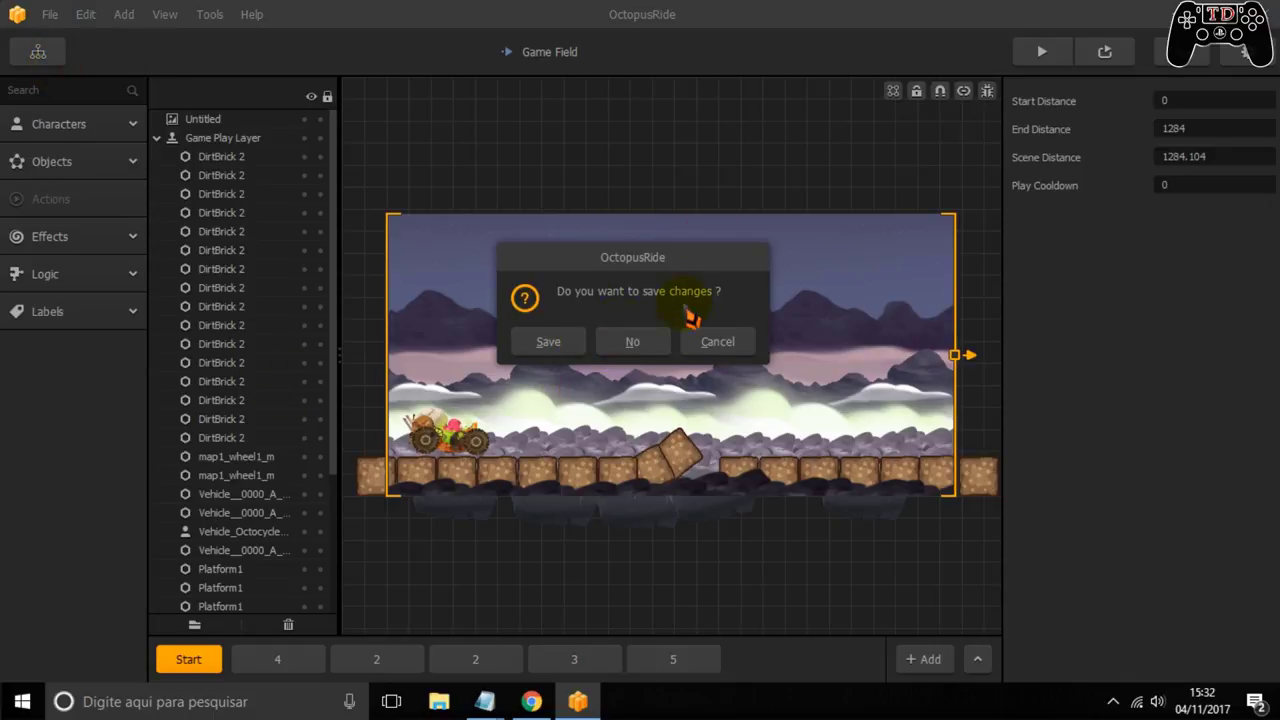
{"action": "left_click", "coordinate": [634, 342]}
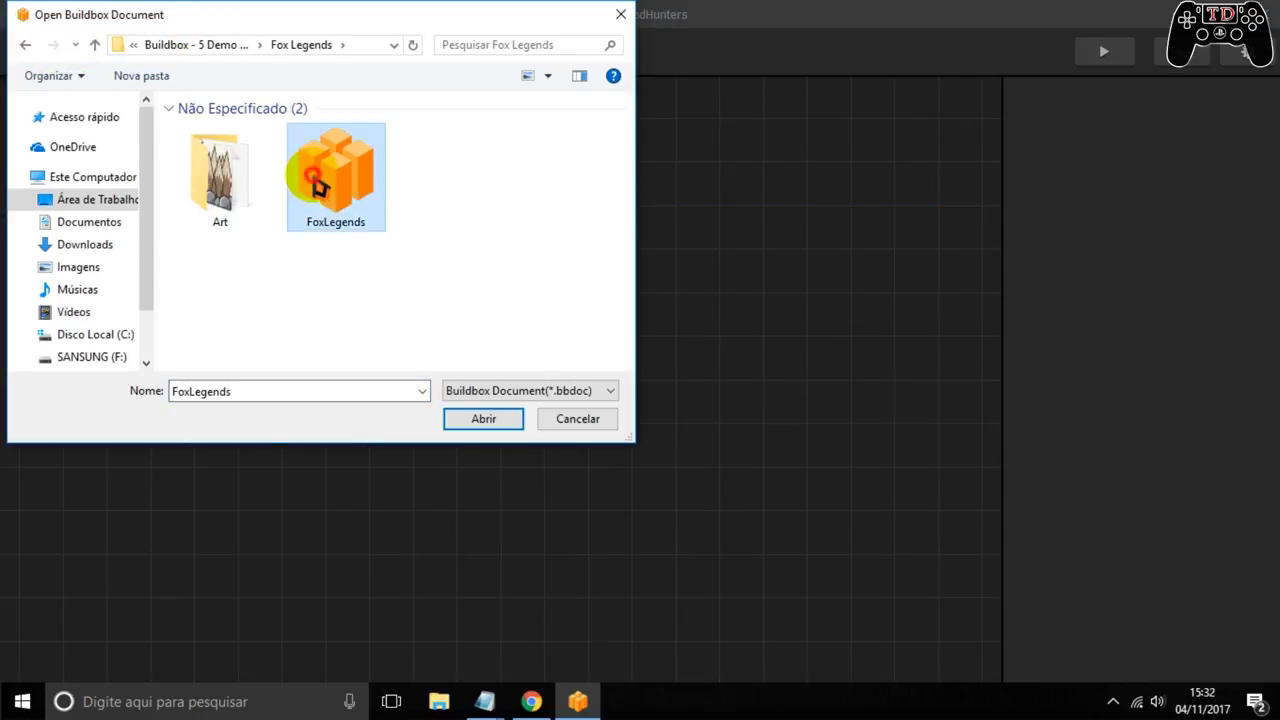
{"action": "key", "text": "Return"}
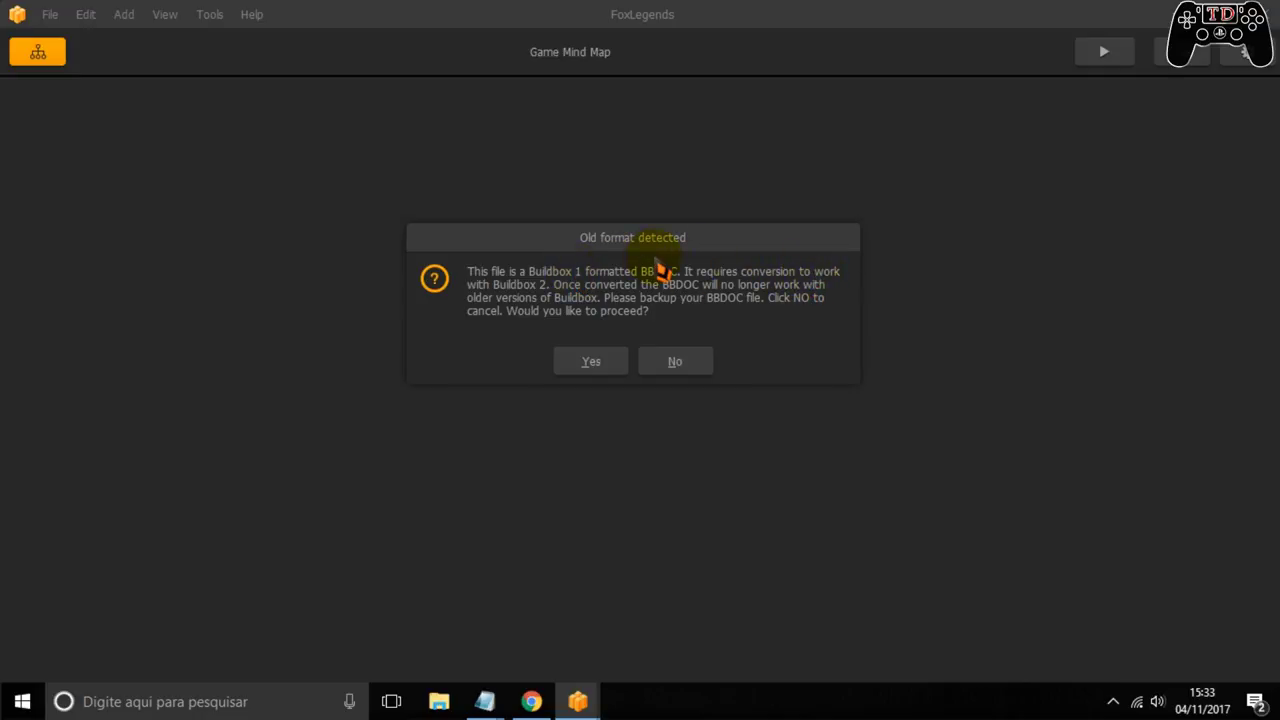
{"action": "left_click", "coordinate": [601, 361]}
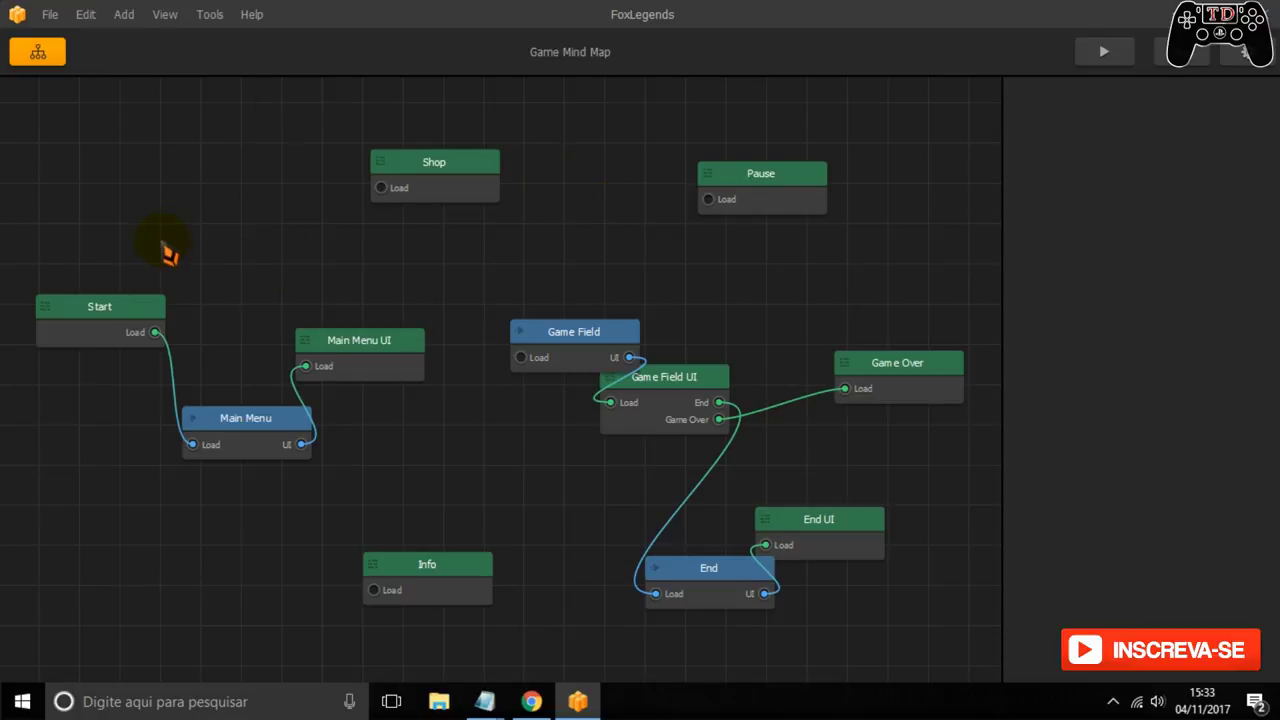
Inspect the Shop and Main Menu scenes of FoxLegends, returning to the Game Mind Map after each
{"action": "mouse_move", "coordinate": [386, 196]}
{"action": "left_mouse_down"}
{"action": "mouse_move", "coordinate": [400, 229]}
{"action": "mouse_move", "coordinate": [500, 323]}
{"action": "mouse_move", "coordinate": [380, 191]}
{"action": "left_mouse_up"}
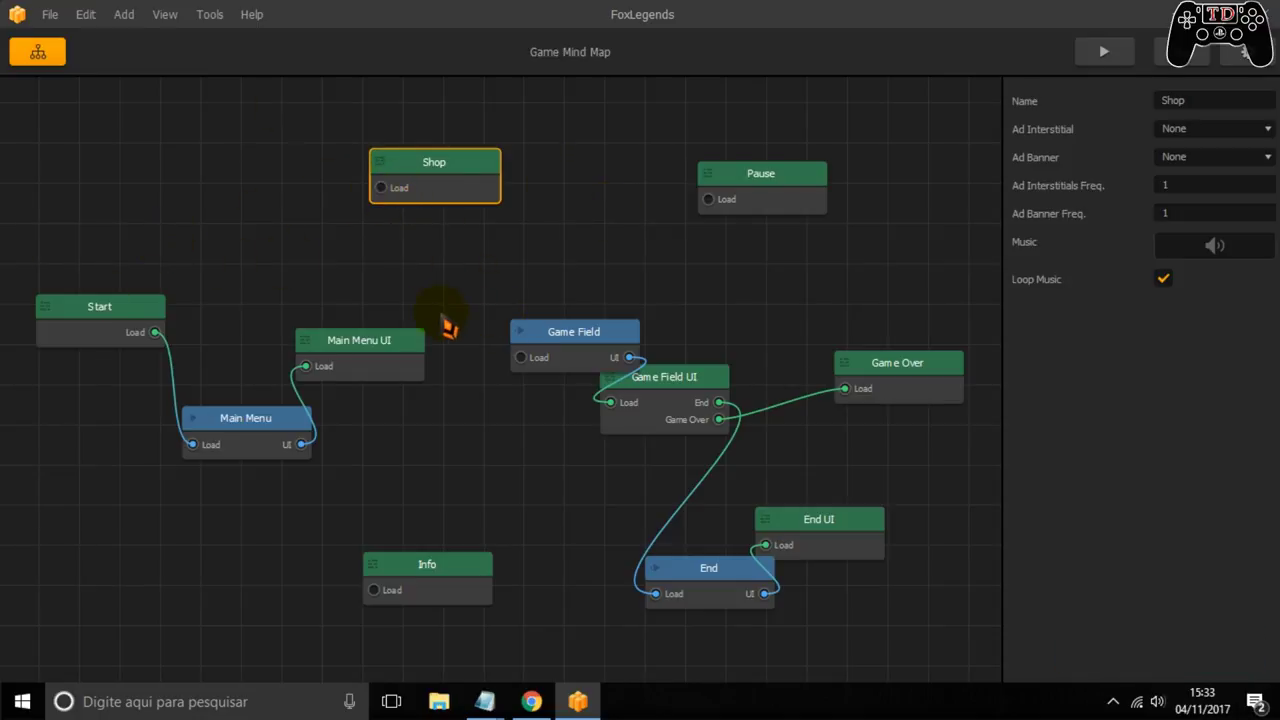
{"action": "double_click", "coordinate": [444, 183]}
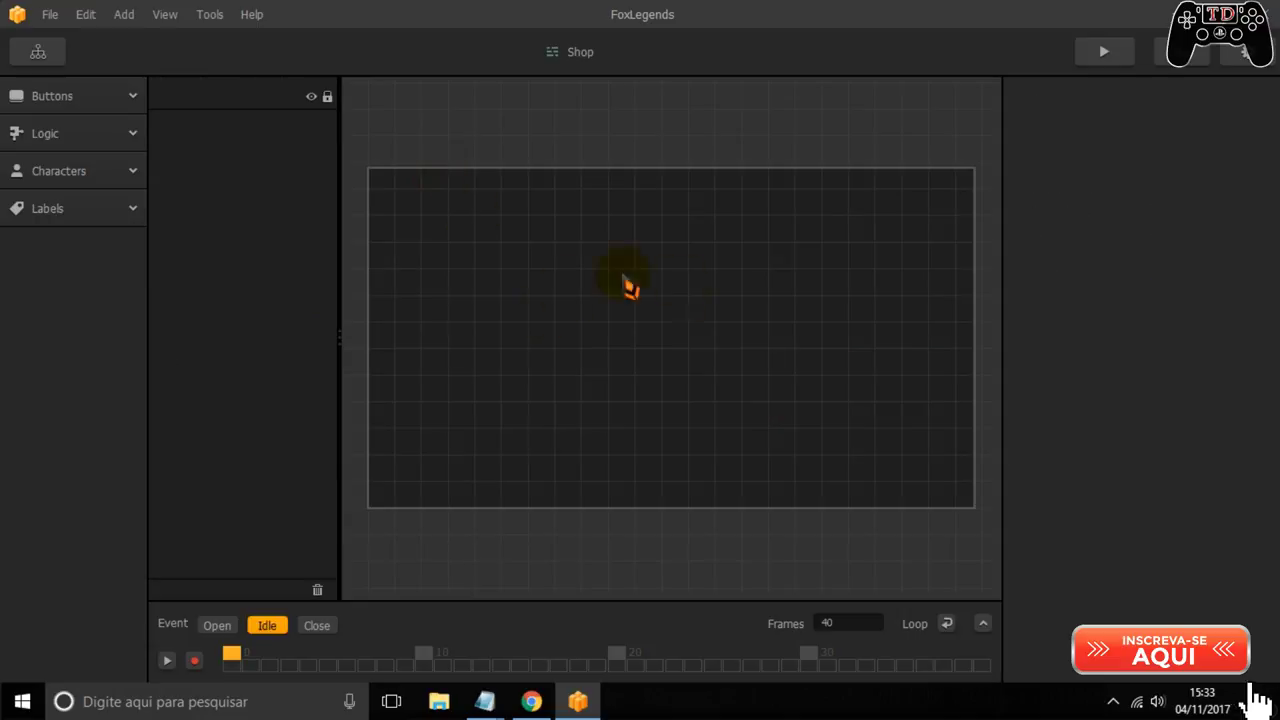
{"action": "left_click", "coordinate": [38, 52]}
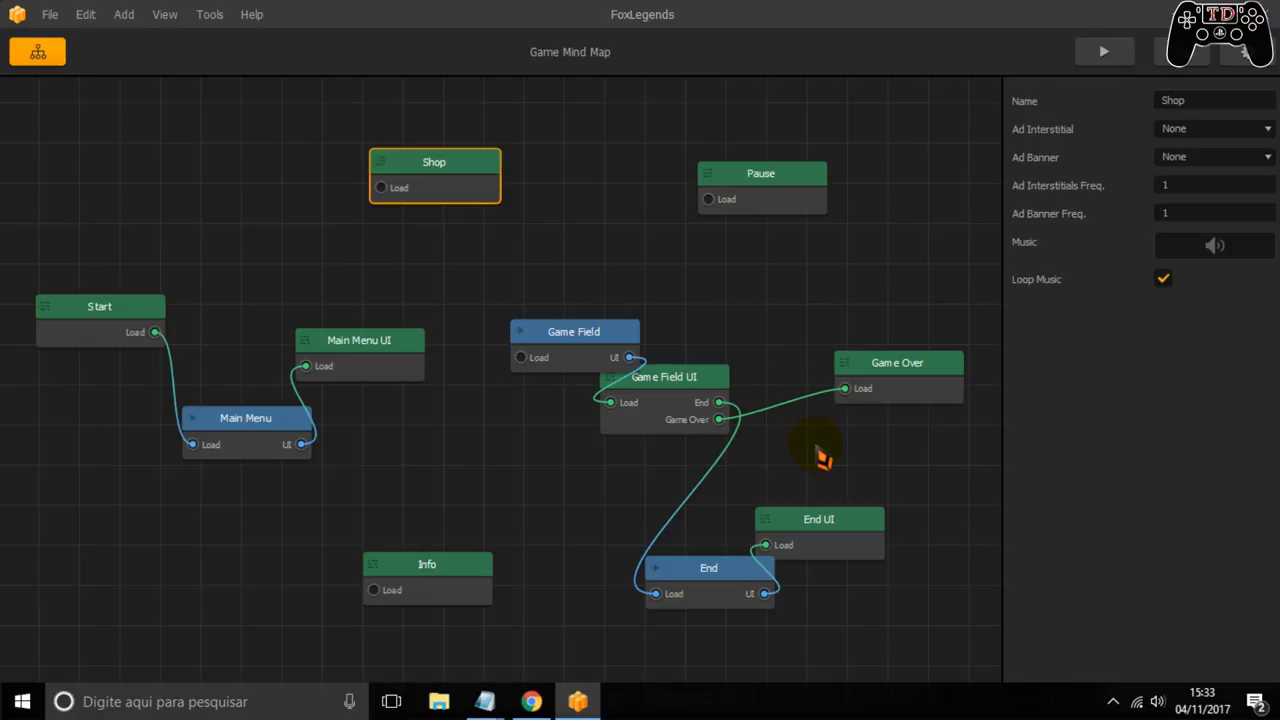
{"action": "double_click", "coordinate": [246, 445]}
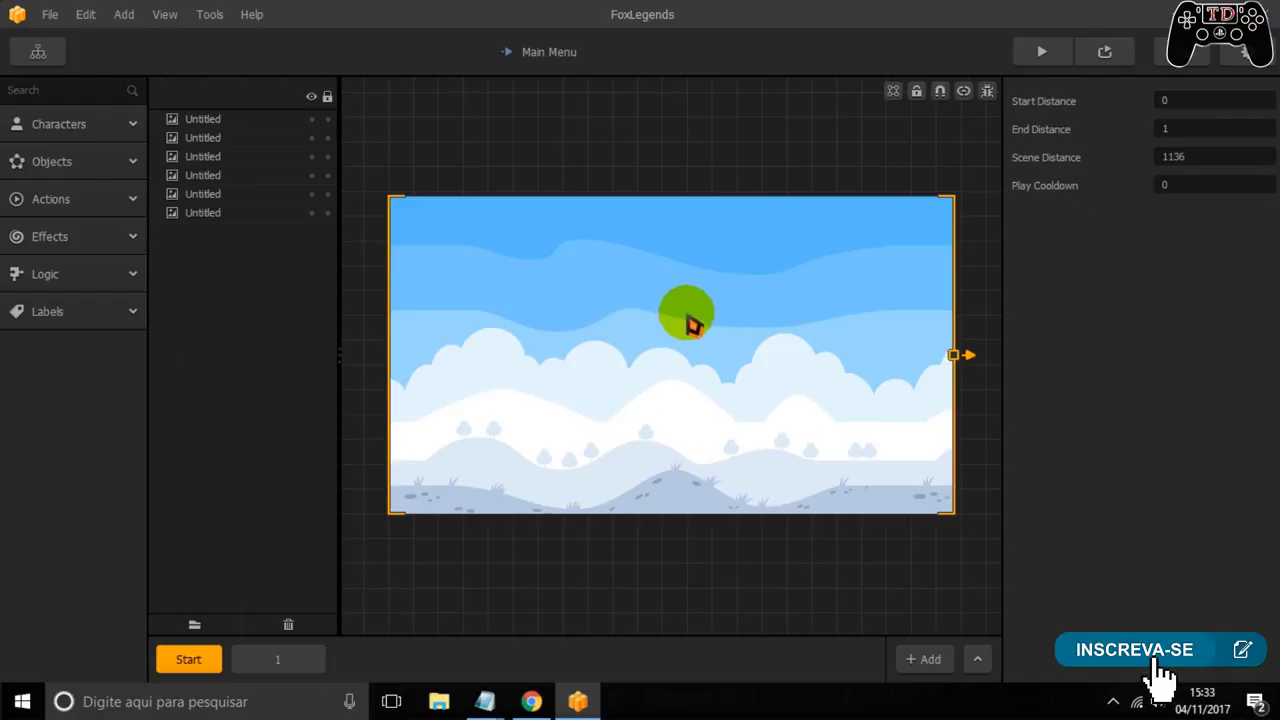
{"action": "left_click", "coordinate": [45, 56]}
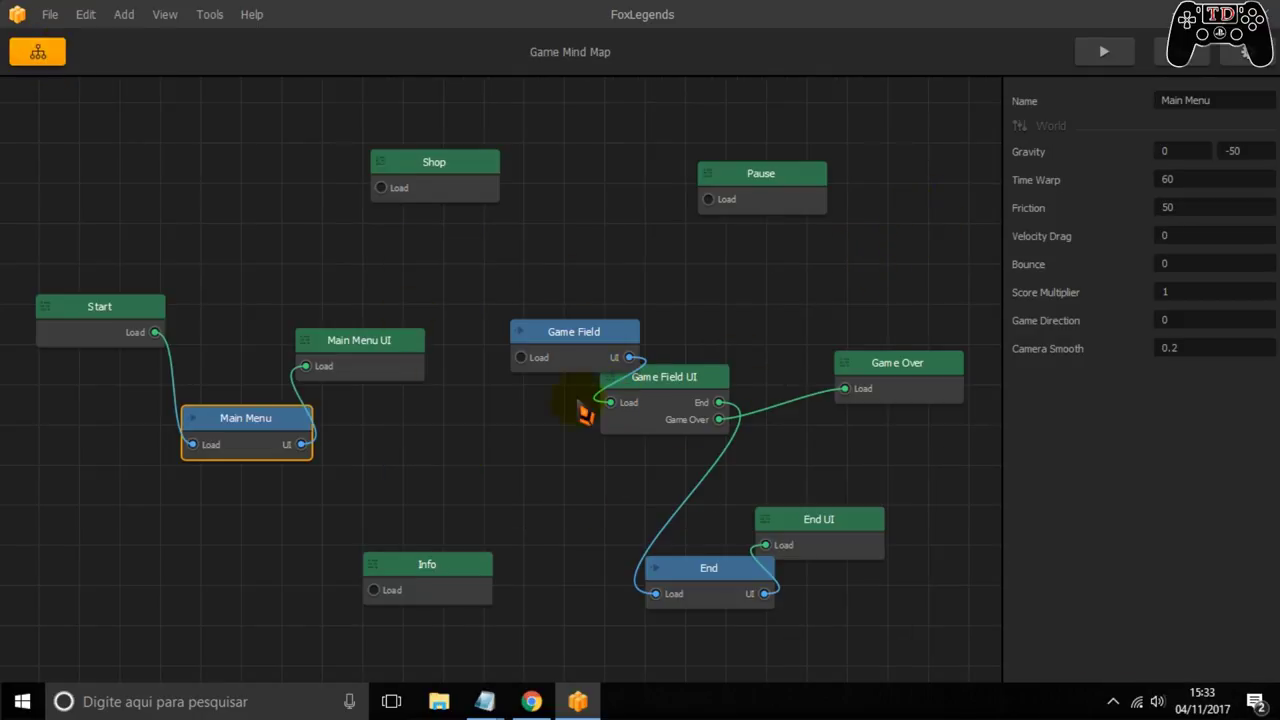
Open the FoxLegends Game Field scene and play-test it in two preview runs, closing the preview after each
{"action": "double_click", "coordinate": [568, 351]}
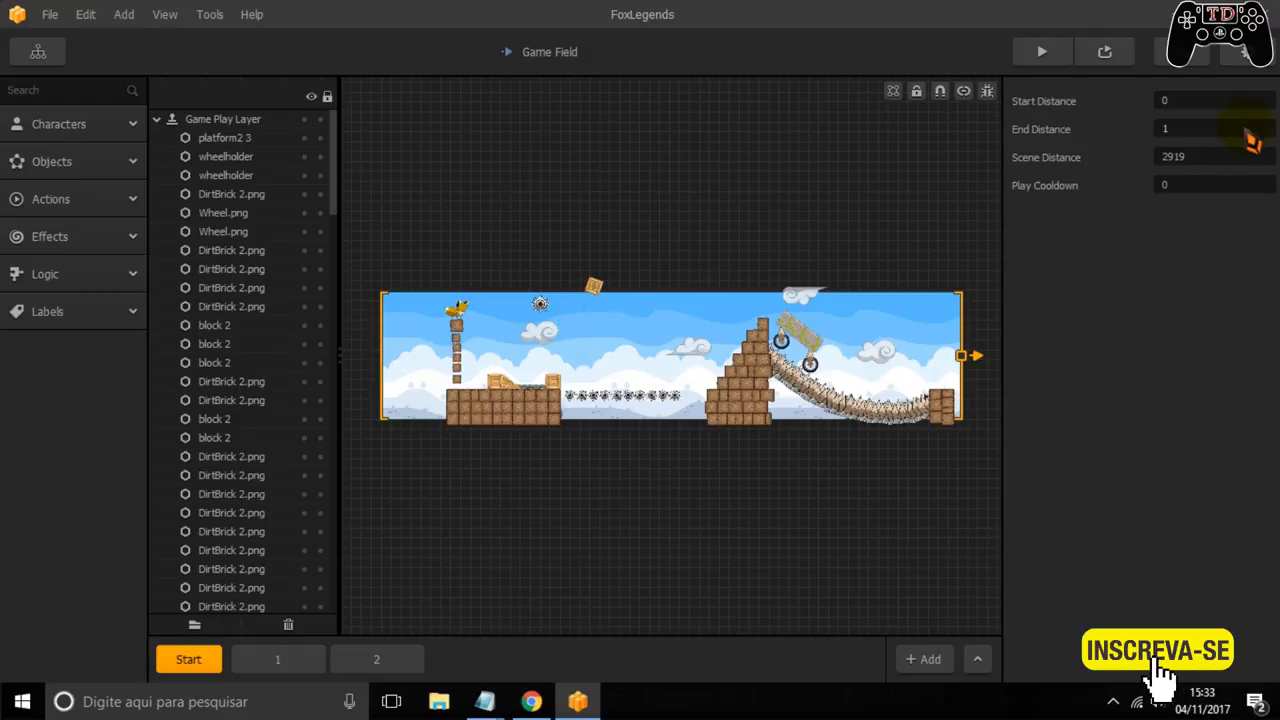
{"action": "left_click", "coordinate": [1110, 62]}
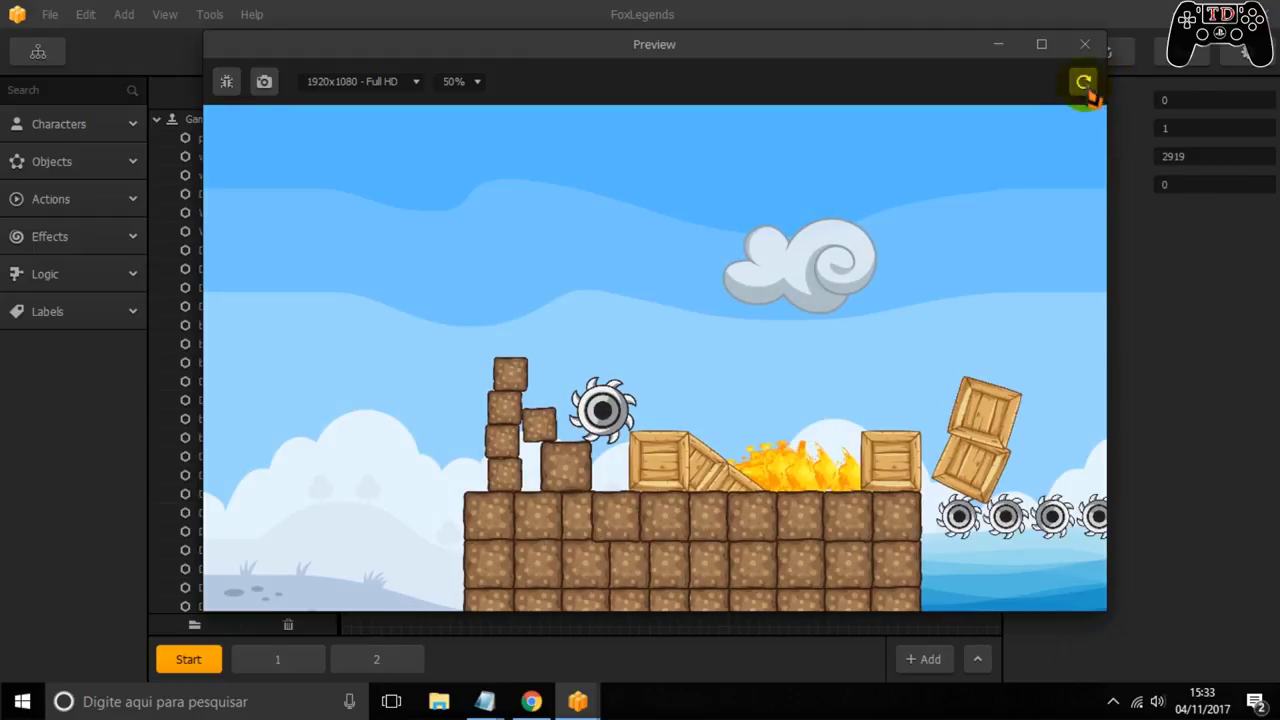
{"action": "left_click", "coordinate": [1086, 44]}
{"action": "left_click", "coordinate": [1104, 54]}
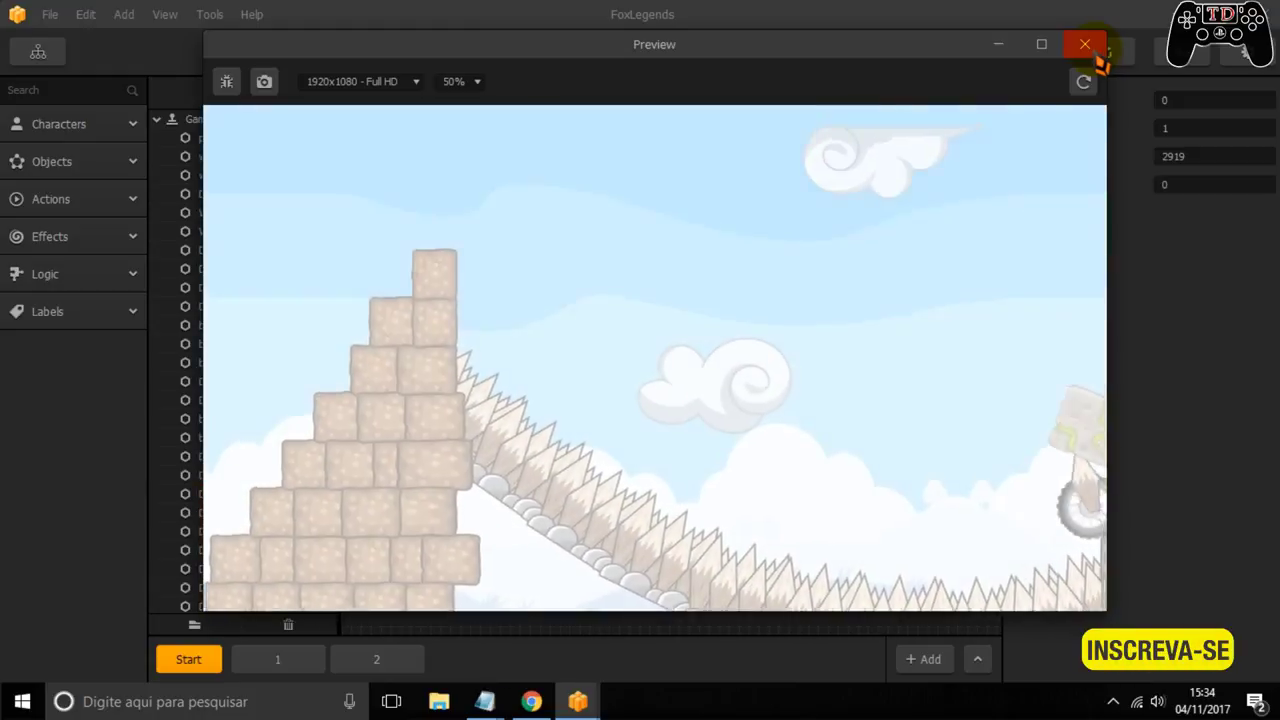
{"action": "left_click", "coordinate": [1099, 52]}
Open the OctopusRide project from the Octupus Ride folder without saving the FoxLegends changes, accepting the format conversion
{"action": "left_click", "coordinate": [45, 16]}
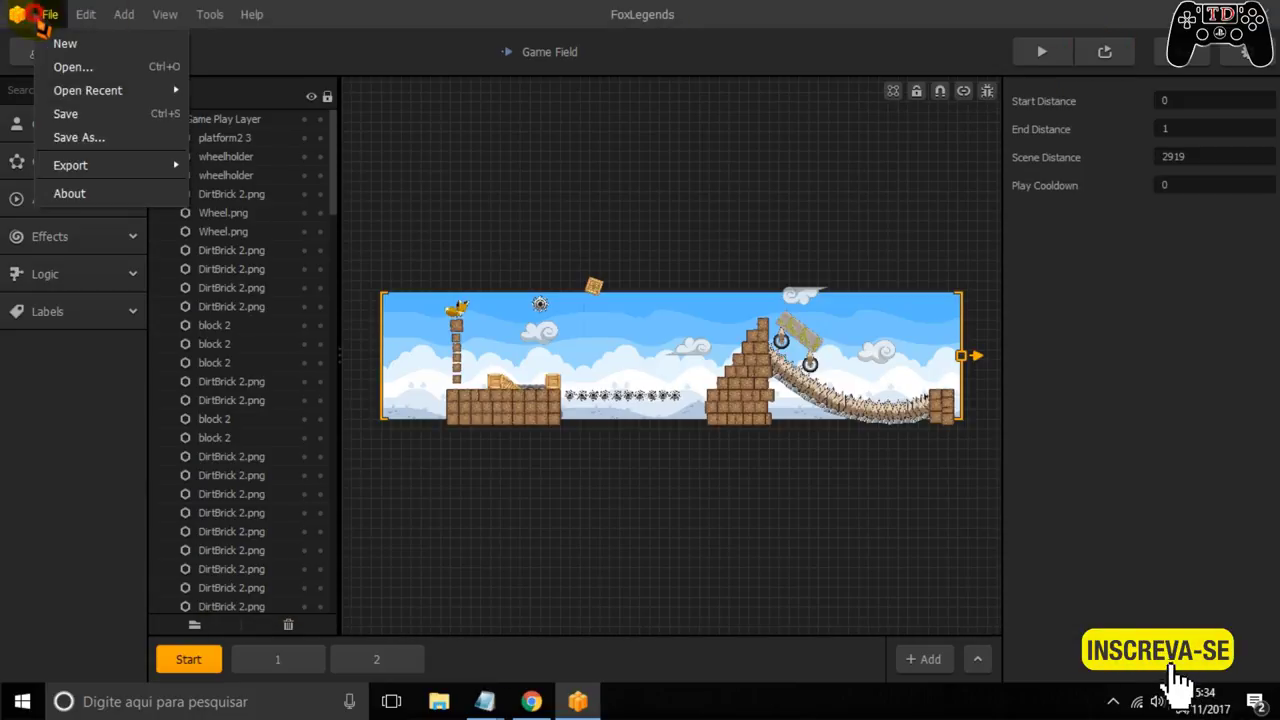
{"action": "left_click", "coordinate": [60, 65]}
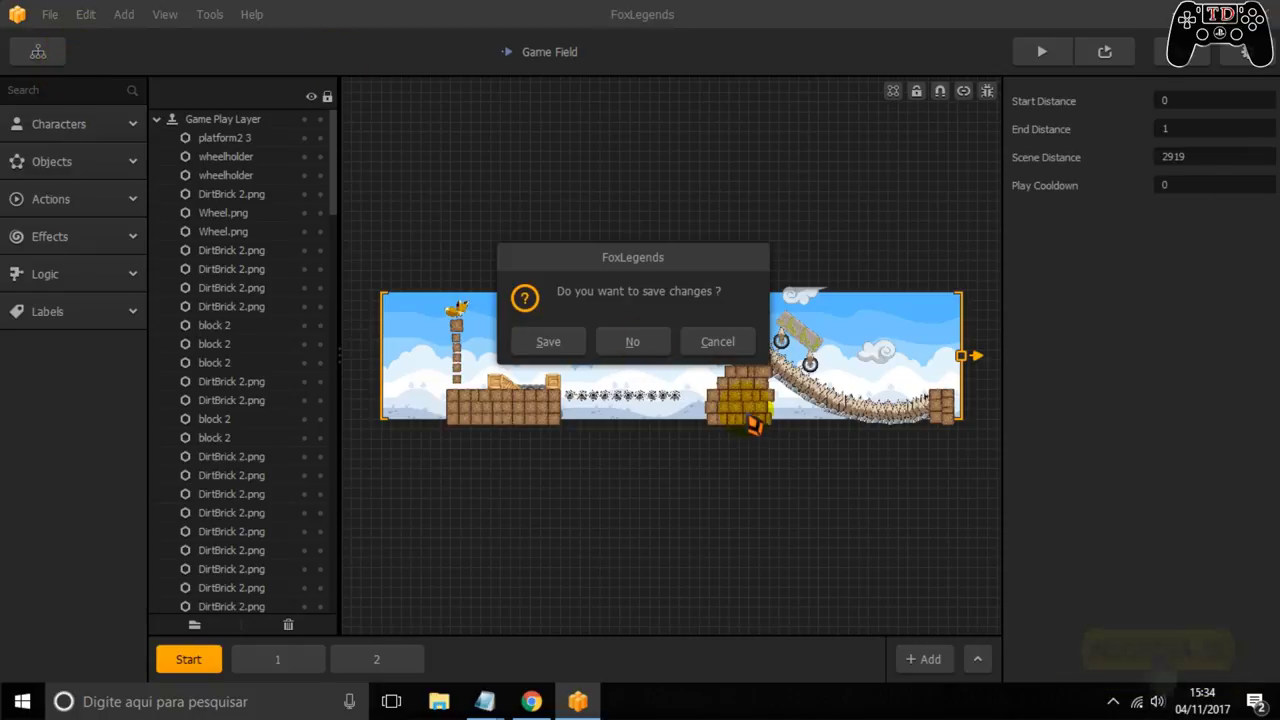
{"action": "left_click", "coordinate": [634, 344]}
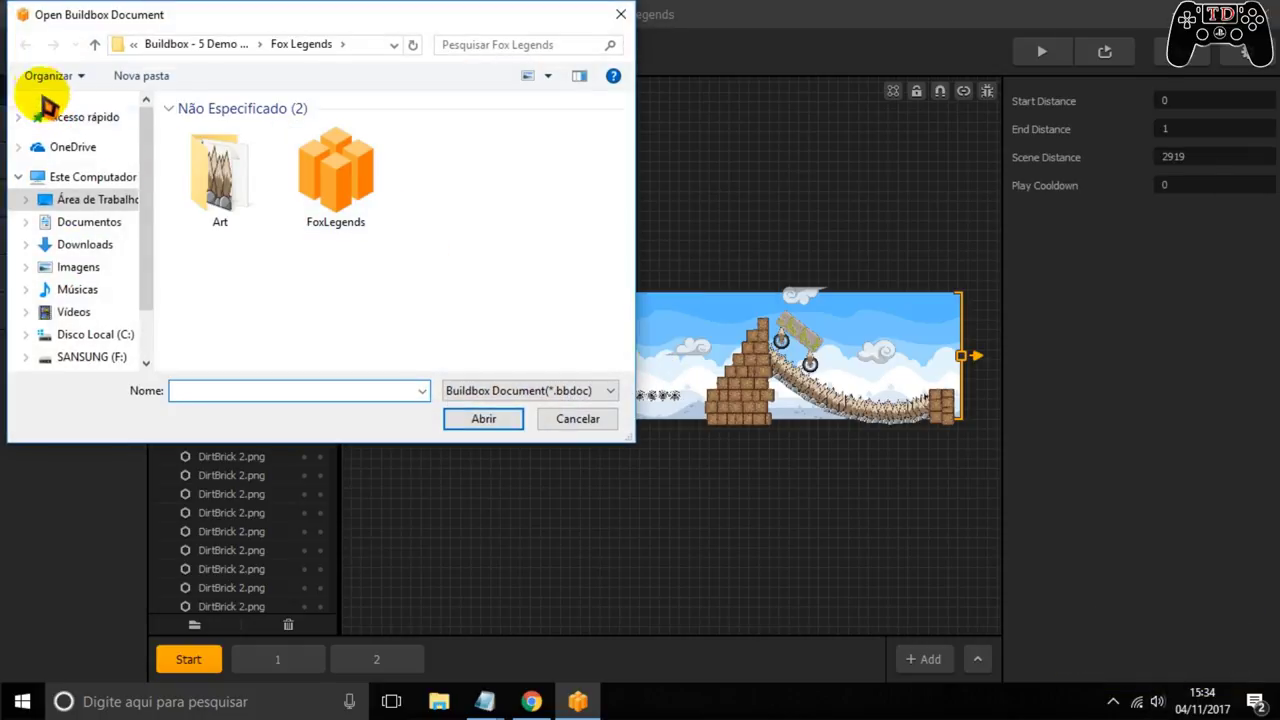
{"action": "left_click", "coordinate": [214, 44]}
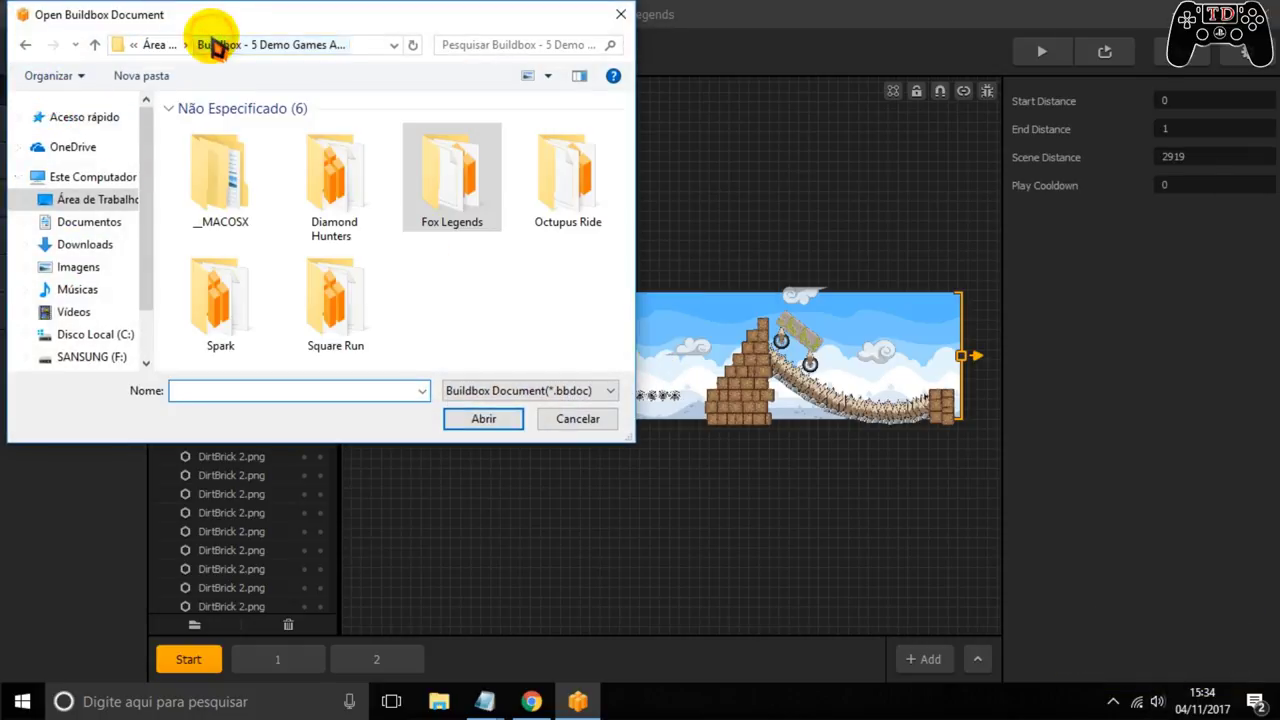
{"action": "double_click", "coordinate": [565, 178]}
{"action": "double_click", "coordinate": [349, 206]}
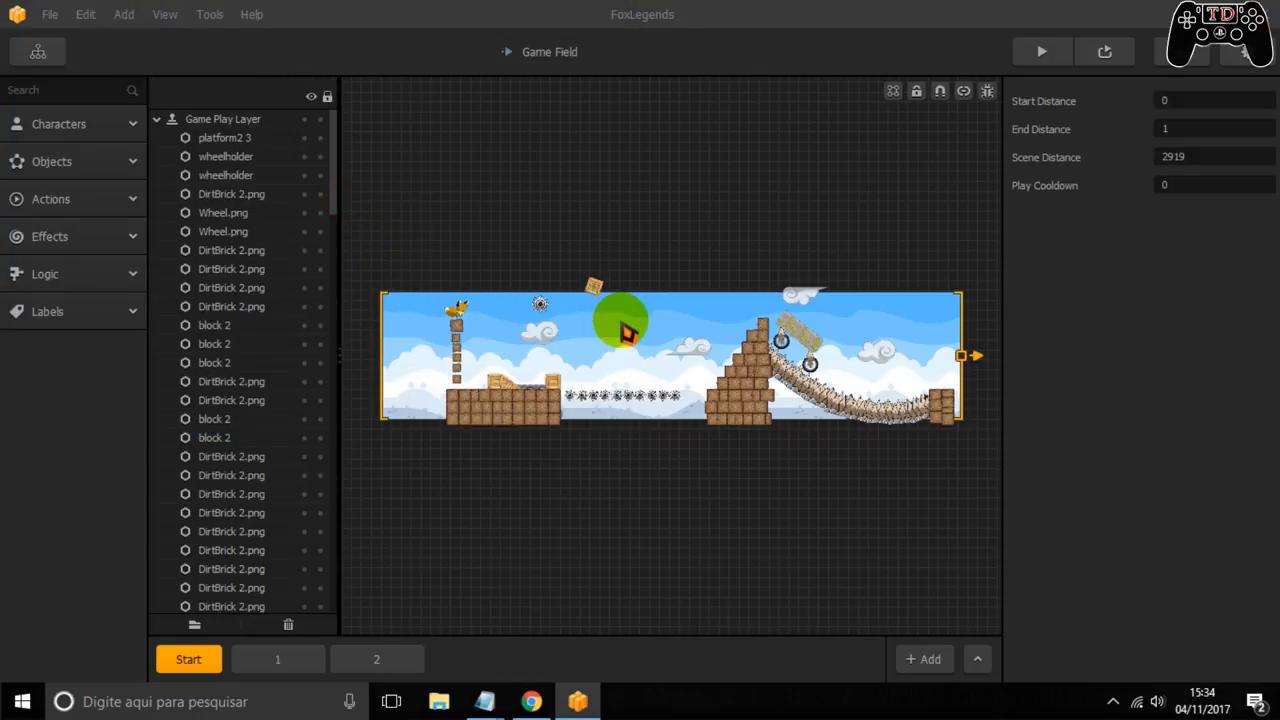
{"action": "left_click", "coordinate": [591, 362]}
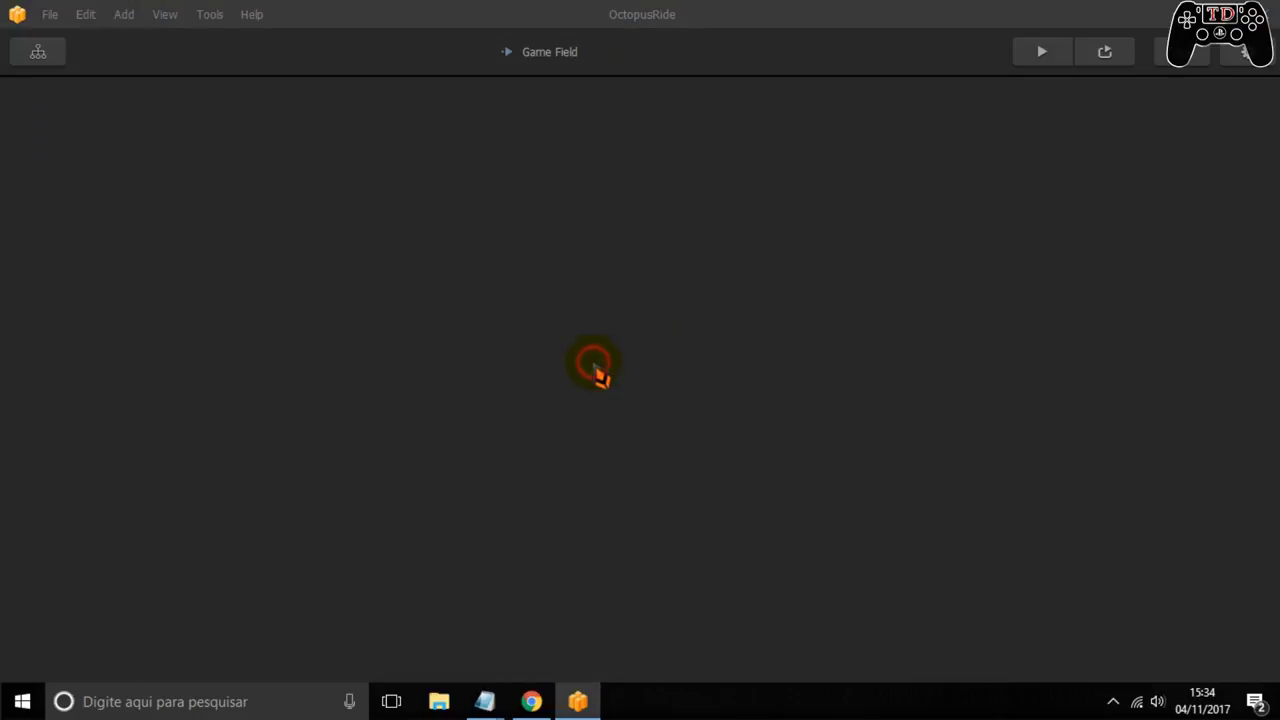
Open the OctopusRide Game Field scene, play-test it in the preview and close the preview
{"action": "double_click", "coordinate": [580, 362]}
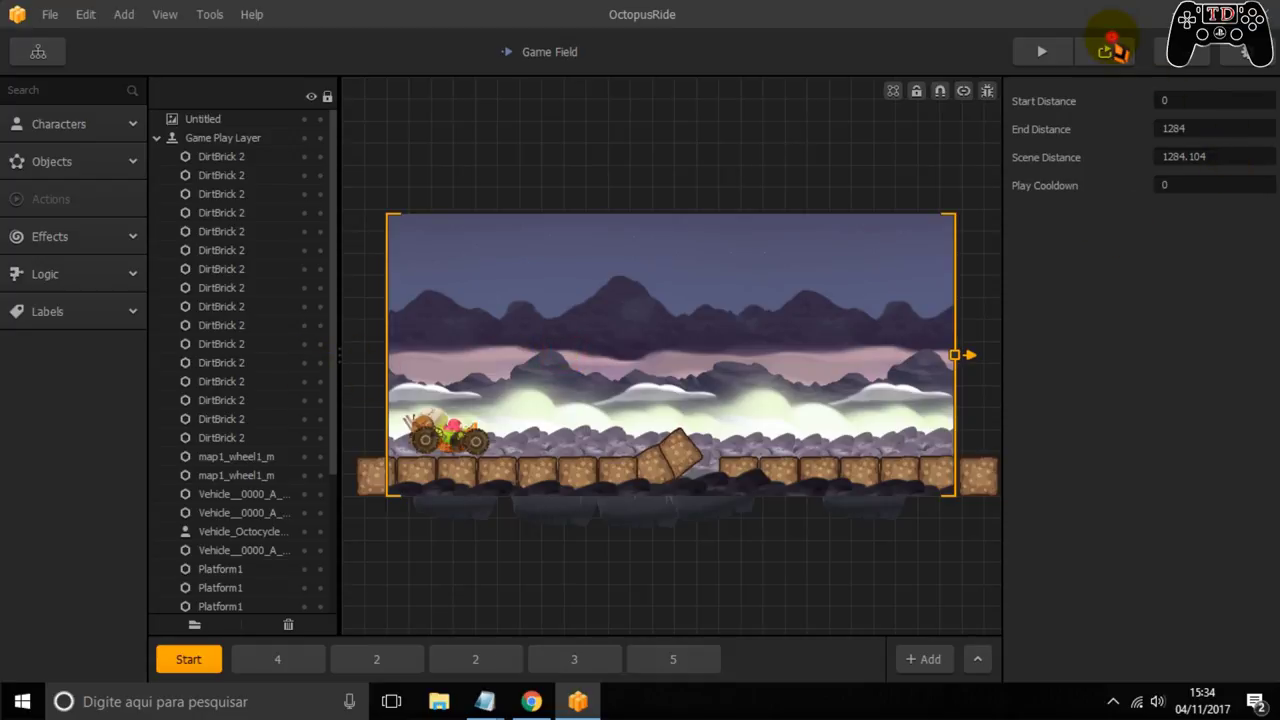
{"action": "left_click", "coordinate": [1112, 50]}
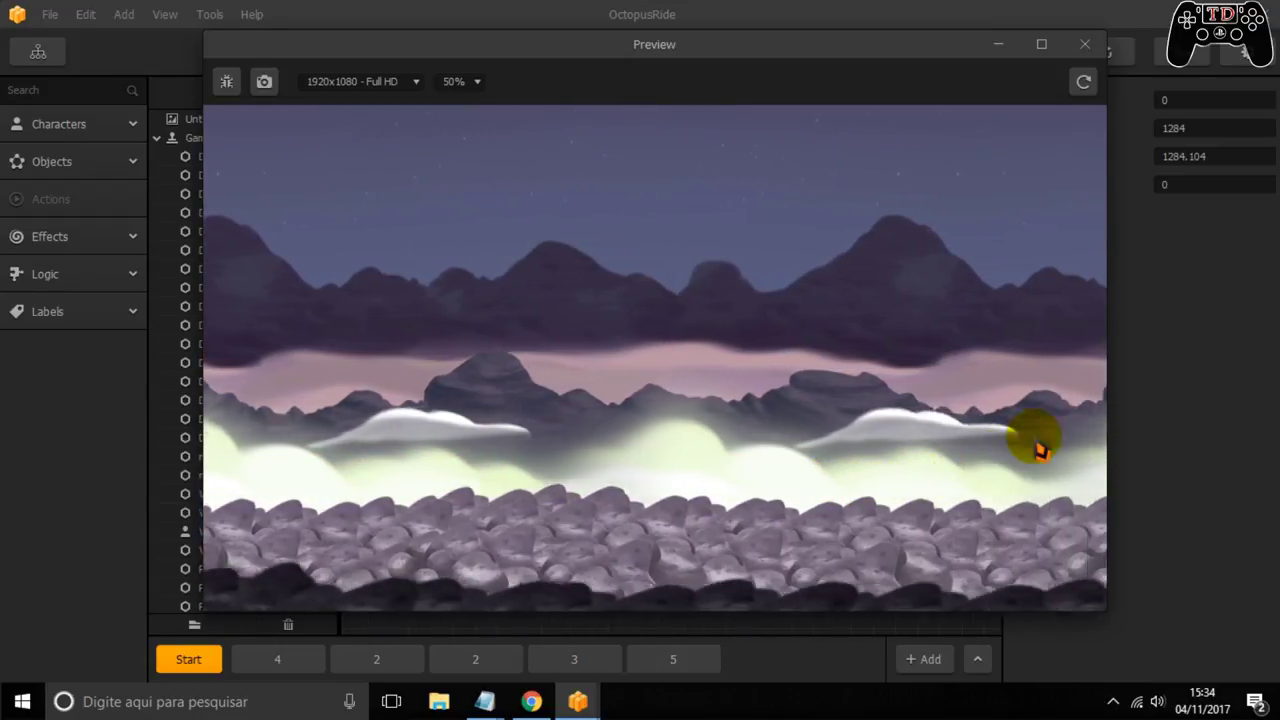
{"action": "left_click", "coordinate": [1084, 44]}
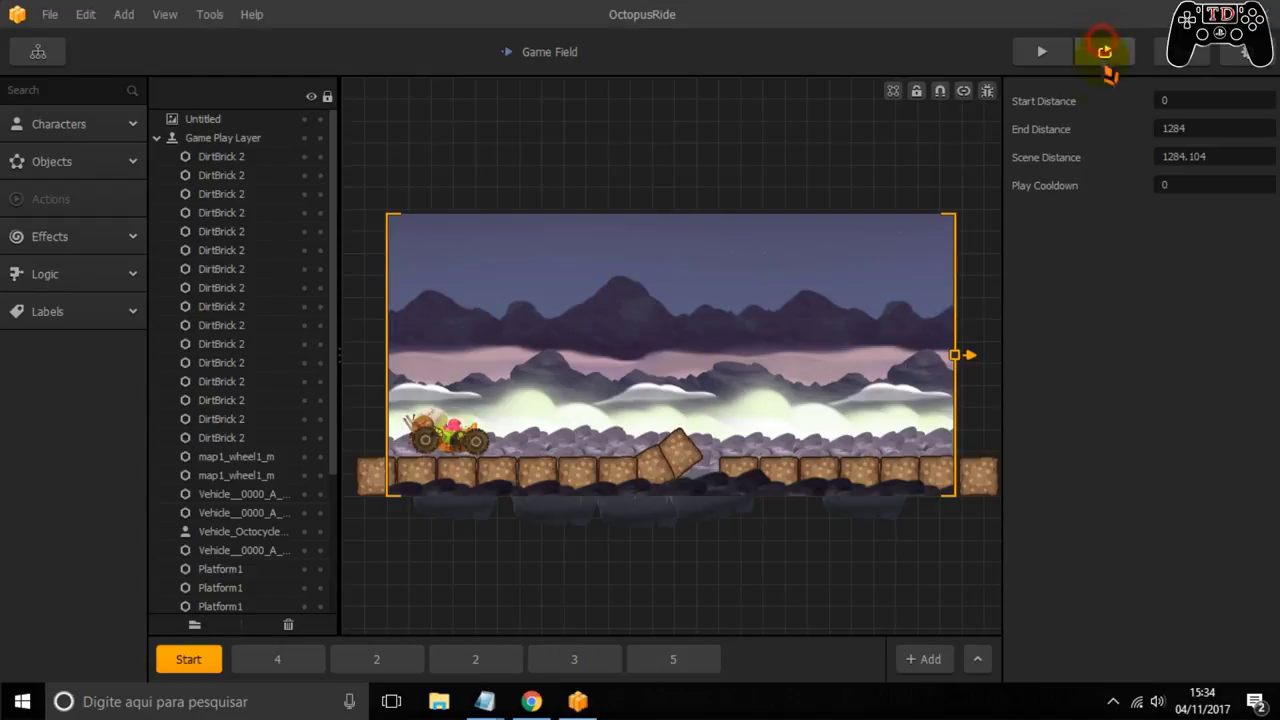
Try to open the Spark project from the Spark folder of the demo games pack
{"action": "left_click", "coordinate": [49, 14]}
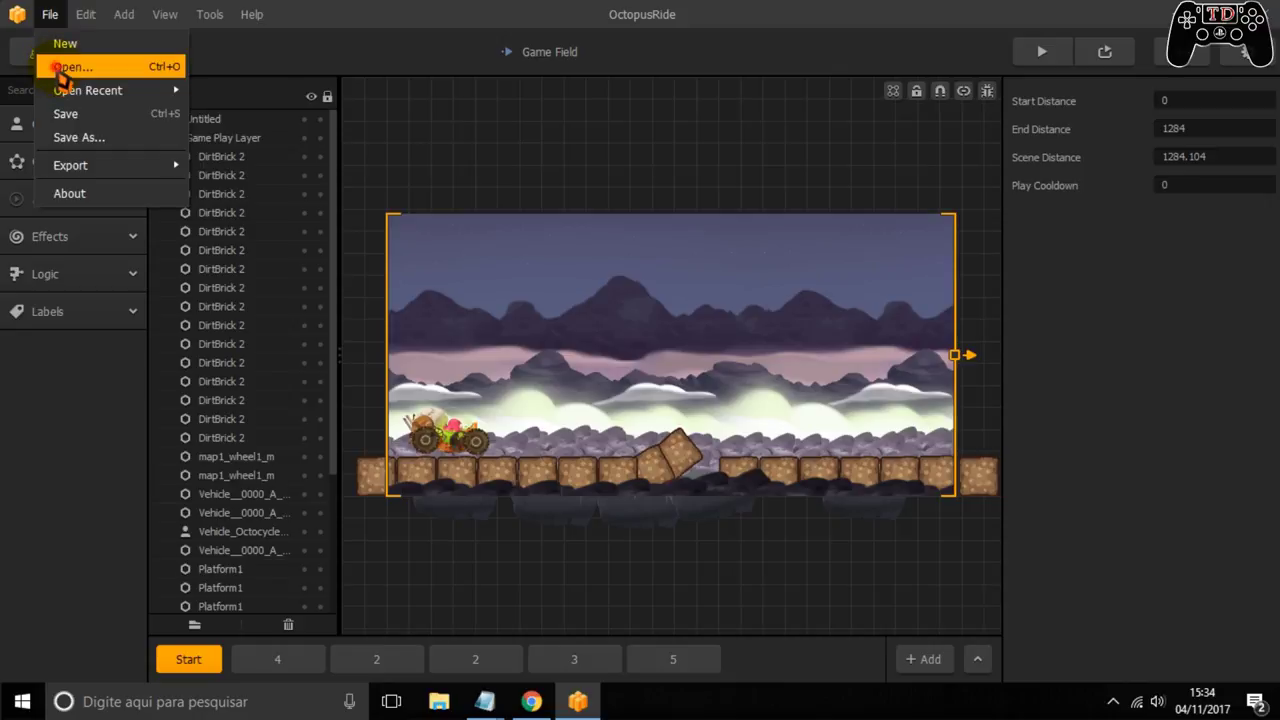
{"action": "left_click", "coordinate": [60, 70]}
{"action": "left_click", "coordinate": [636, 343]}
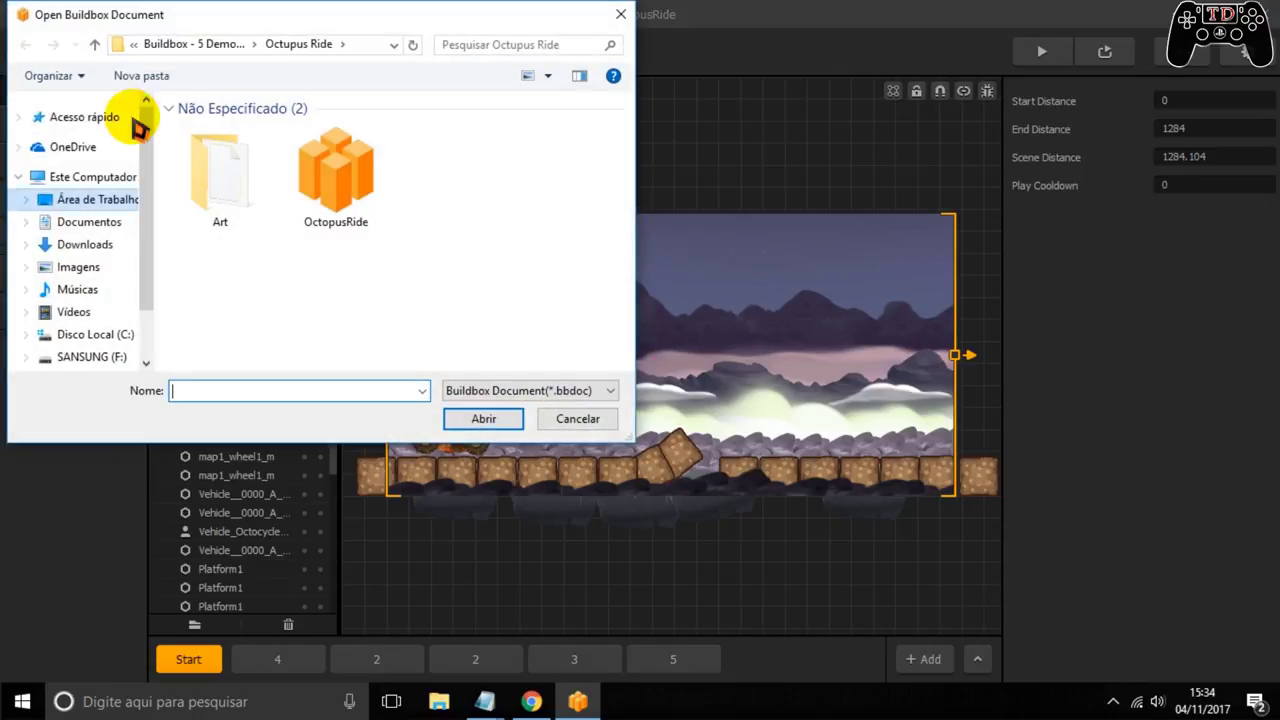
{"action": "left_click", "coordinate": [213, 50]}
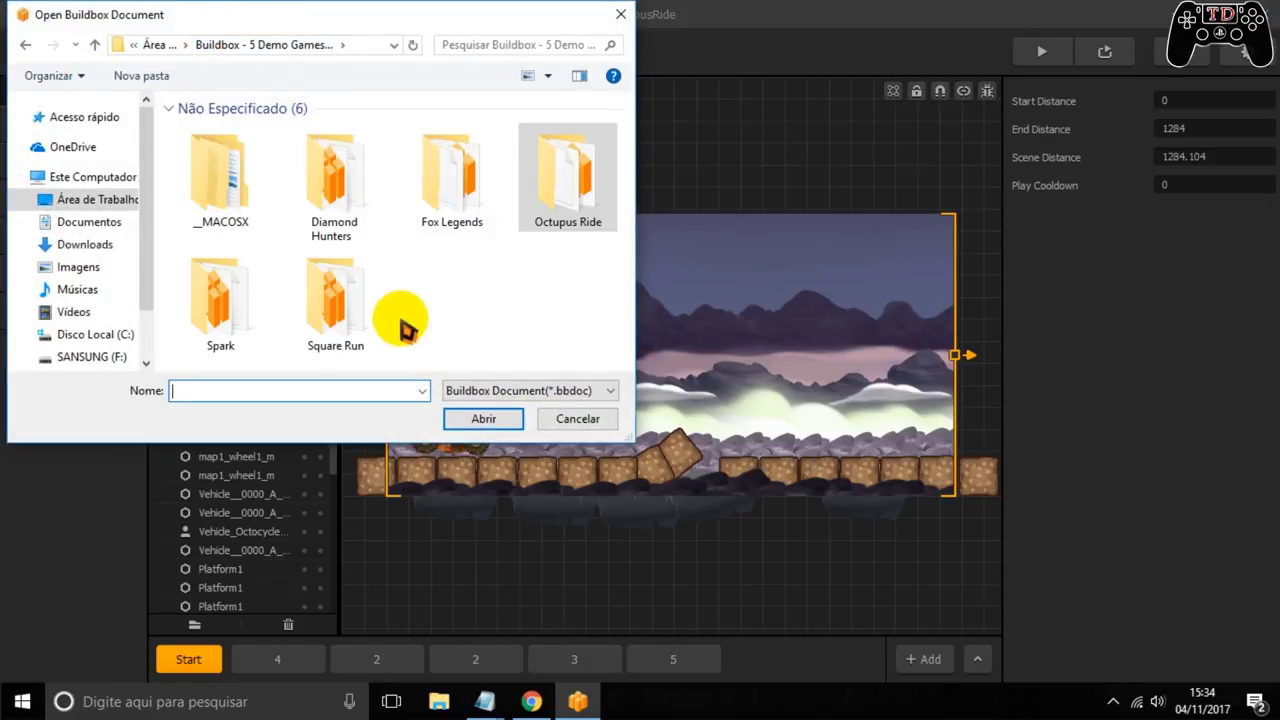
{"action": "double_click", "coordinate": [220, 292]}
{"action": "double_click", "coordinate": [337, 200]}
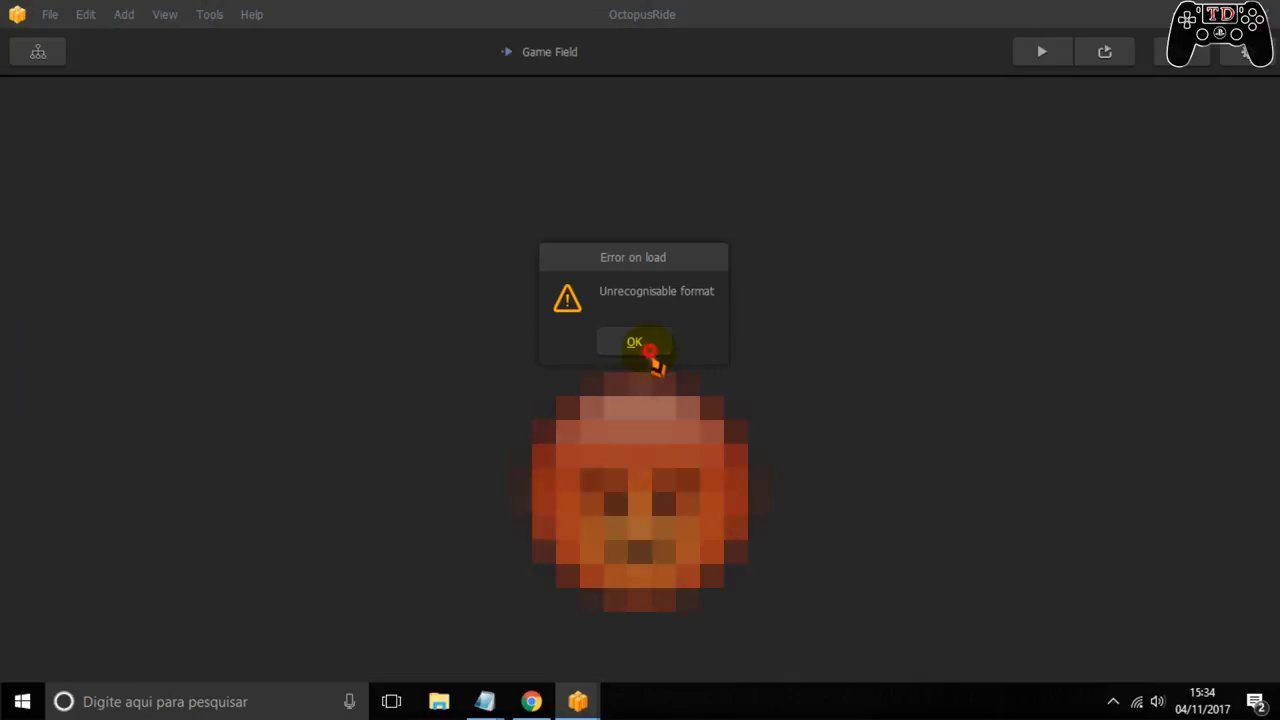
{"action": "left_click", "coordinate": [640, 343]}
Try to open the project in the Square Run folder of the demo games pack
{"action": "left_click", "coordinate": [44, 24]}
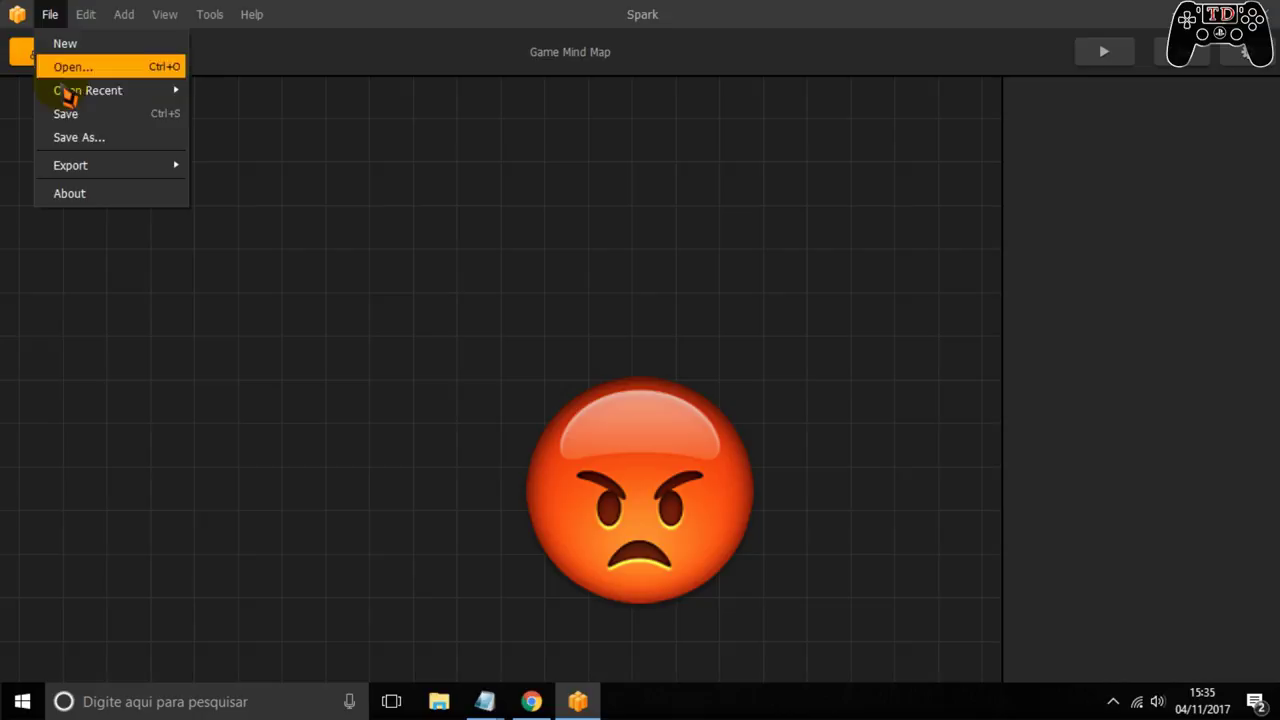
{"action": "left_click", "coordinate": [121, 69]}
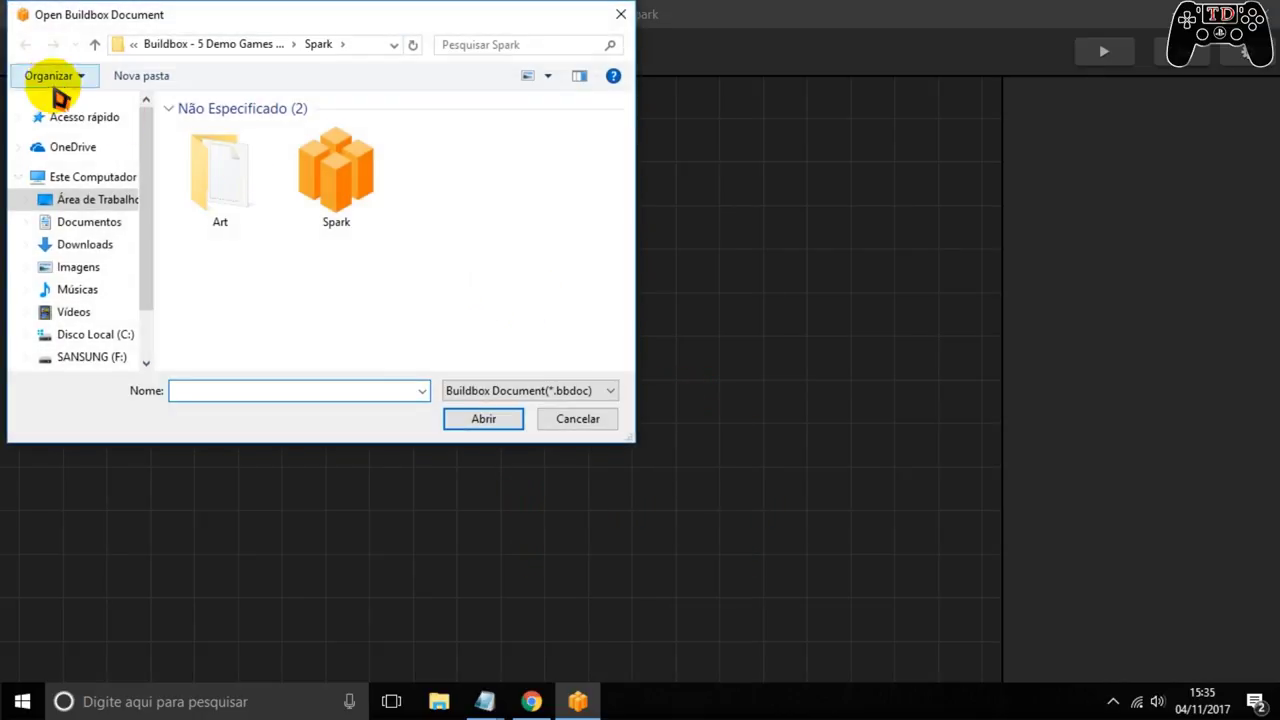
{"action": "left_click", "coordinate": [181, 45]}
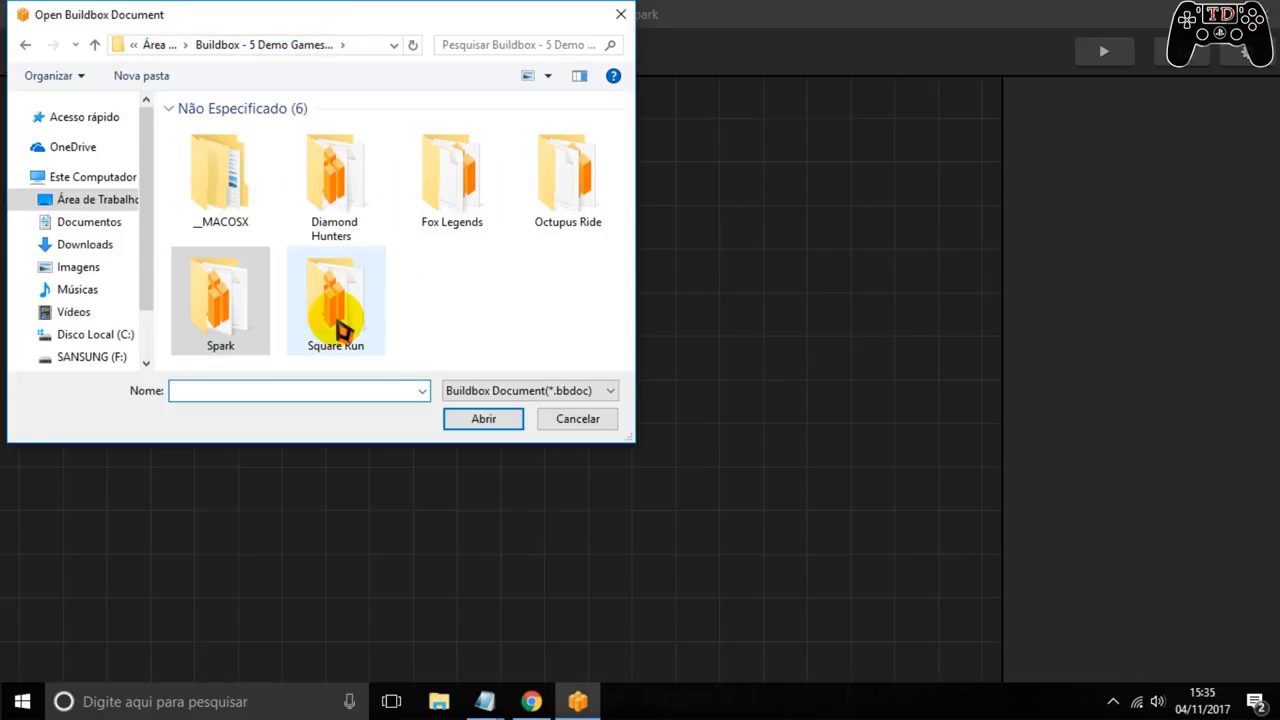
{"action": "double_click", "coordinate": [337, 326]}
{"action": "double_click", "coordinate": [338, 192]}
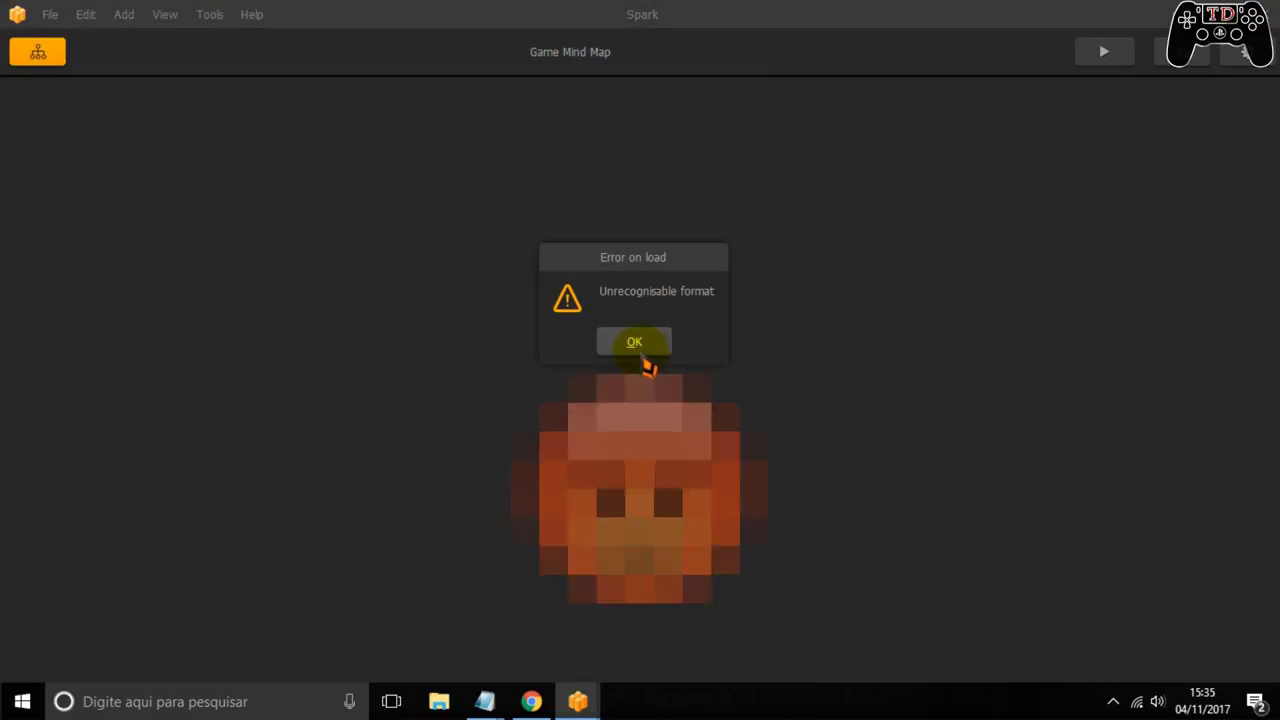
{"action": "left_click", "coordinate": [645, 350]}
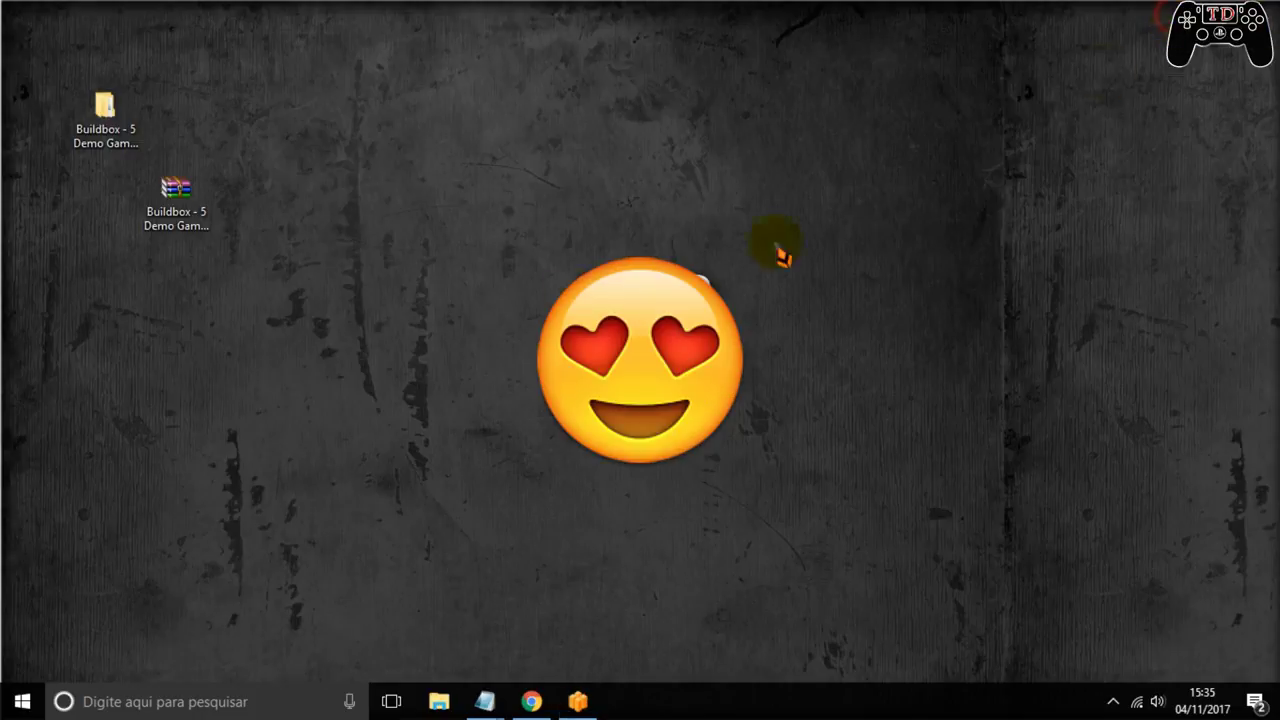
In File Explorer, open the extracted demo games folder and look through the Character images in the Diamond Hunters Art folder
{"action": "double_click", "coordinate": [103, 122]}
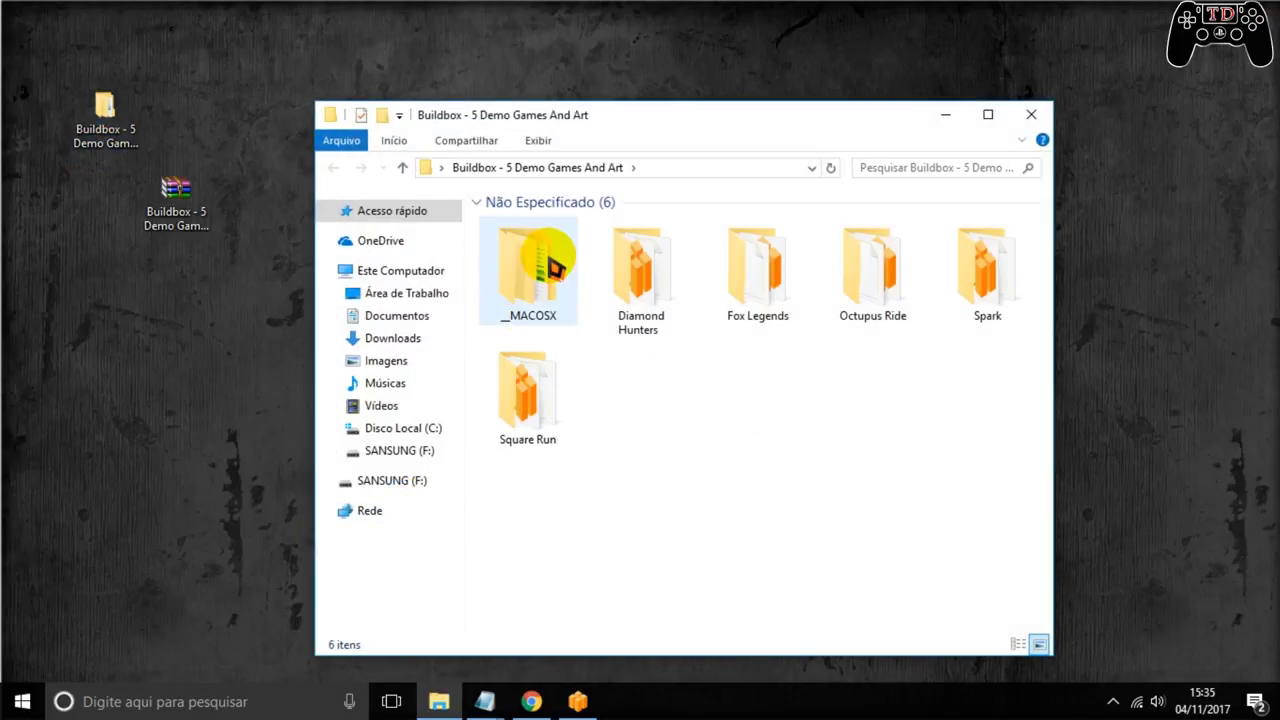
{"action": "double_click", "coordinate": [620, 246]}
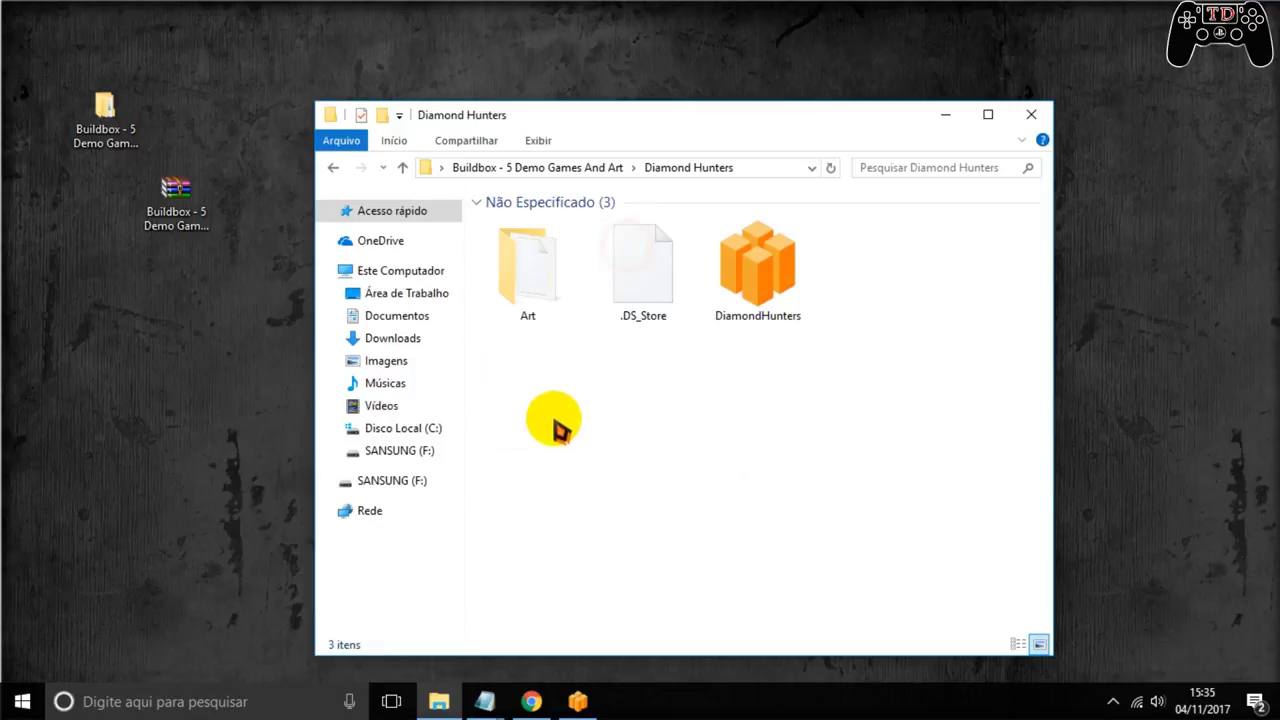
{"action": "double_click", "coordinate": [532, 288]}
{"action": "left_click", "coordinate": [523, 268]}
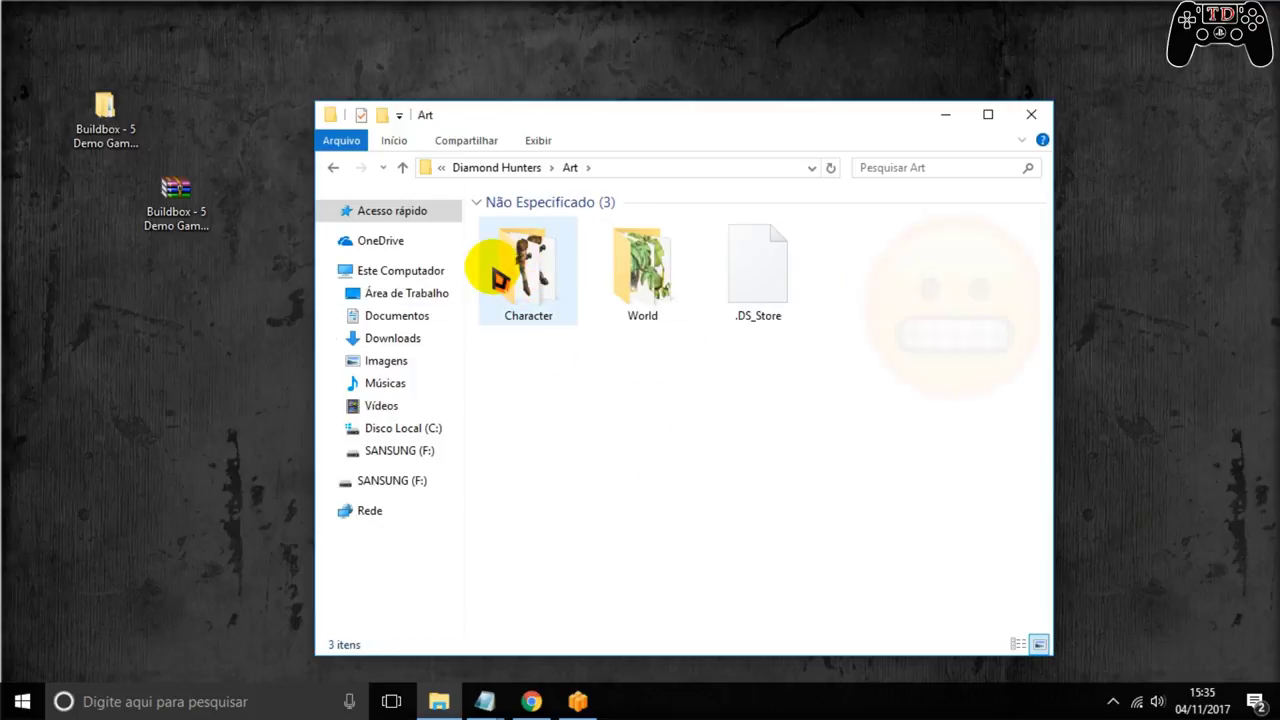
{"action": "double_click", "coordinate": [523, 265]}
{"action": "scroll", "coordinate": [600, 350], "scroll_direction": "down", "scroll_amount": 10}
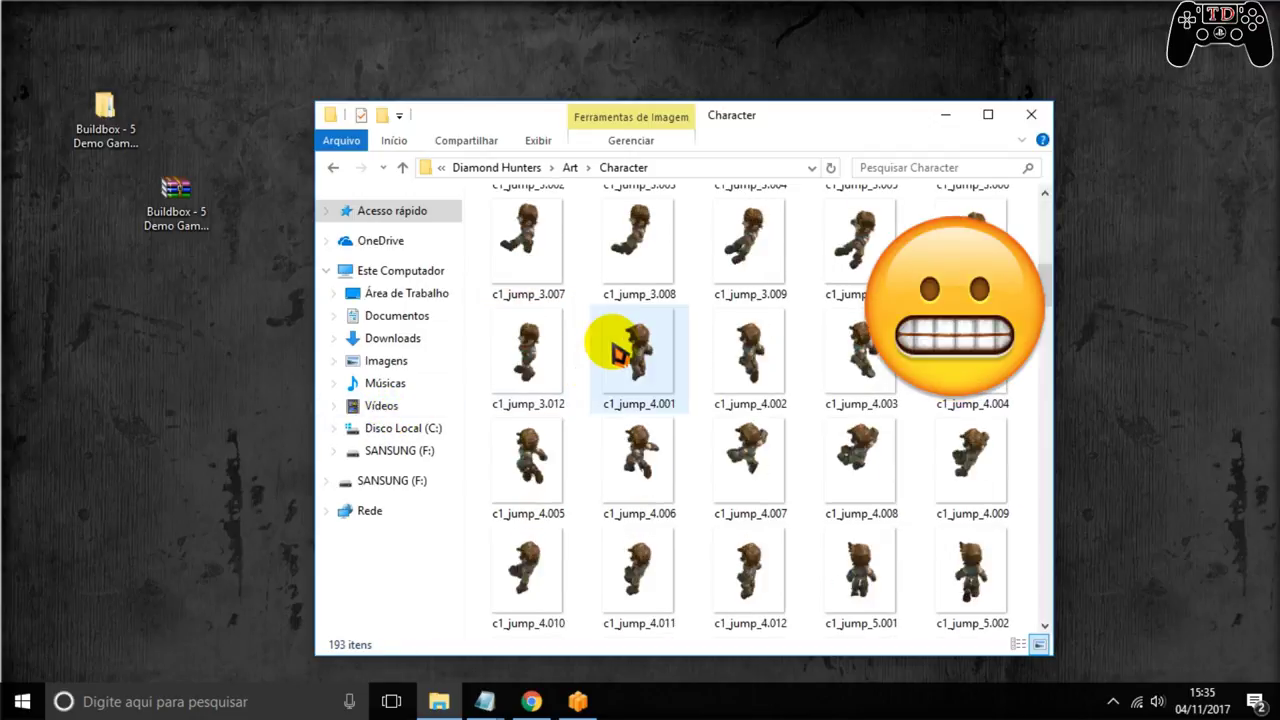
{"action": "scroll", "coordinate": [617, 352], "scroll_direction": "down", "scroll_amount": 20}
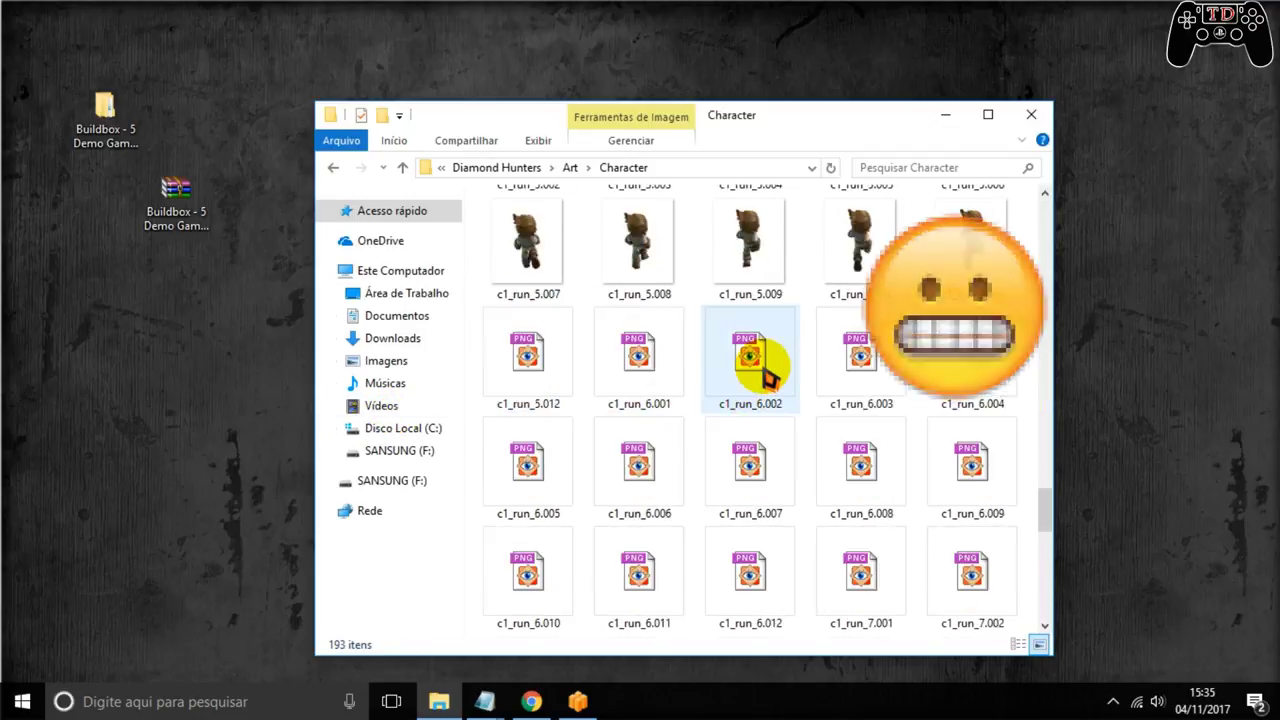
{"action": "left_click", "coordinate": [335, 170]}
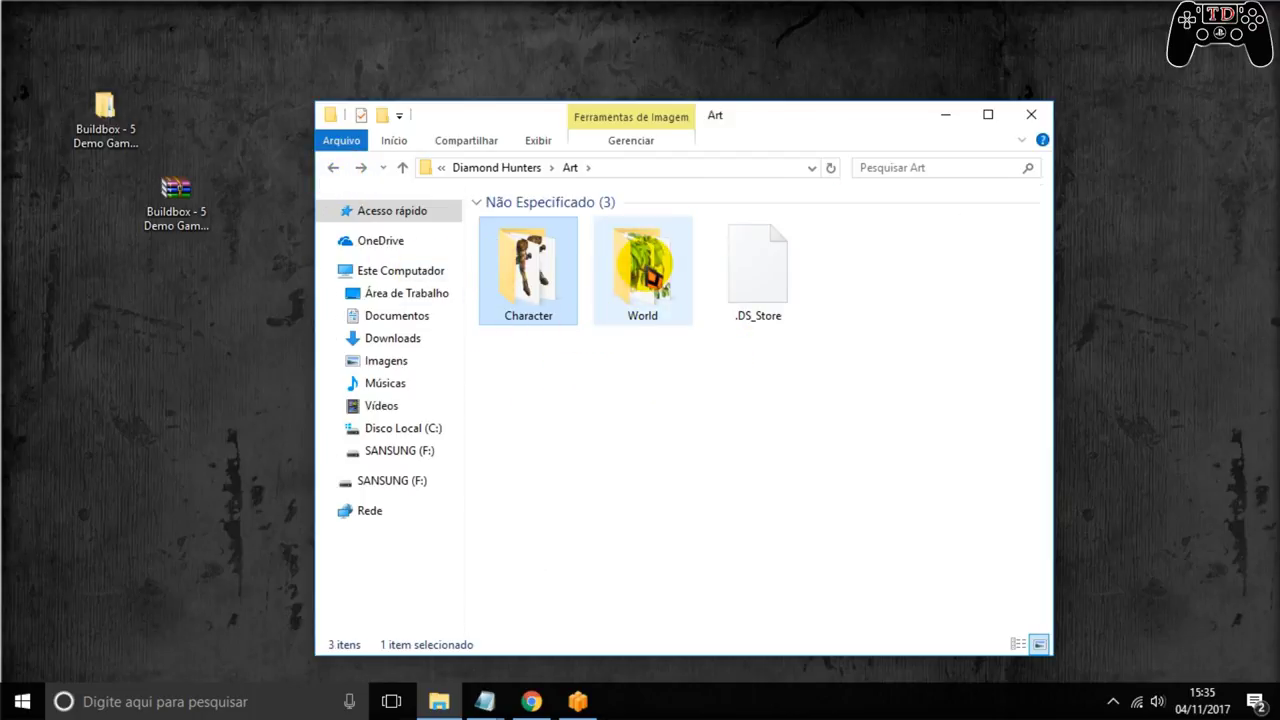
Look through the World images in the Diamond Hunters Art folder and return to the pack's main folder
{"action": "double_click", "coordinate": [645, 262]}
{"action": "left_click", "coordinate": [646, 255]}
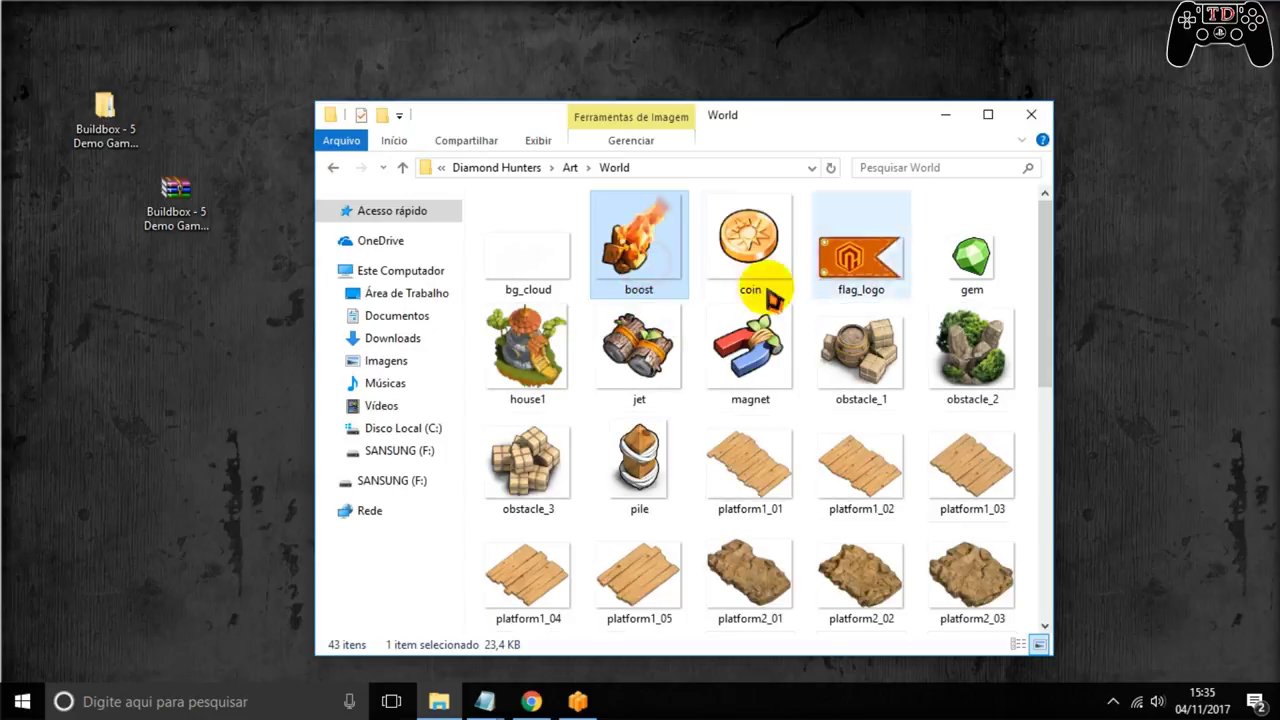
{"action": "scroll", "coordinate": [750, 250], "scroll_direction": "down", "scroll_amount": 5}
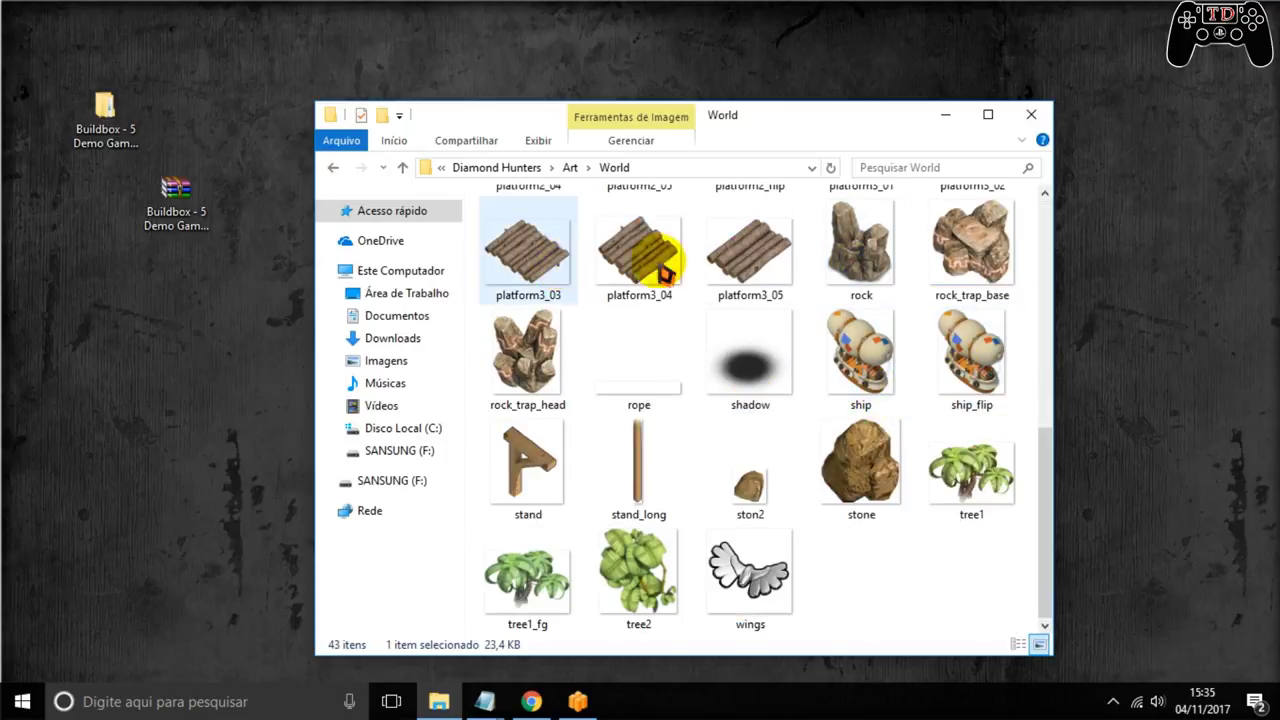
{"action": "scroll", "coordinate": [780, 472], "scroll_direction": "up", "scroll_amount": 5}
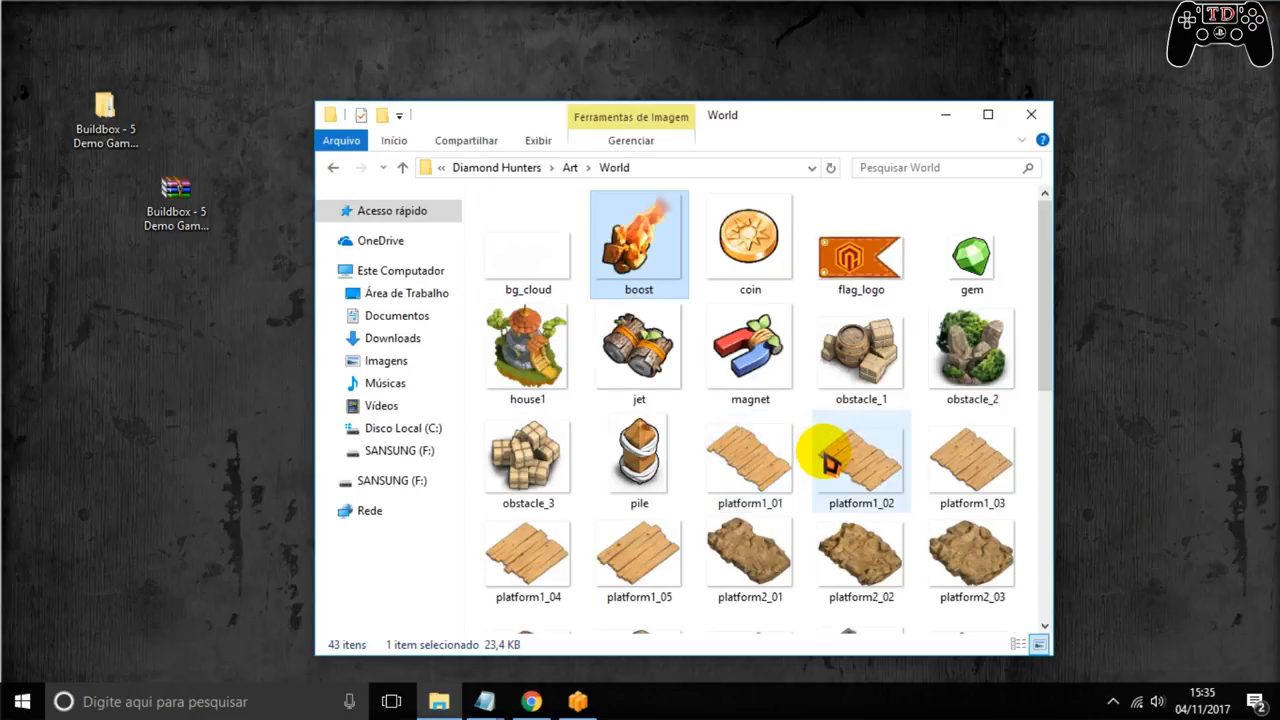
{"action": "left_click", "coordinate": [333, 168]}
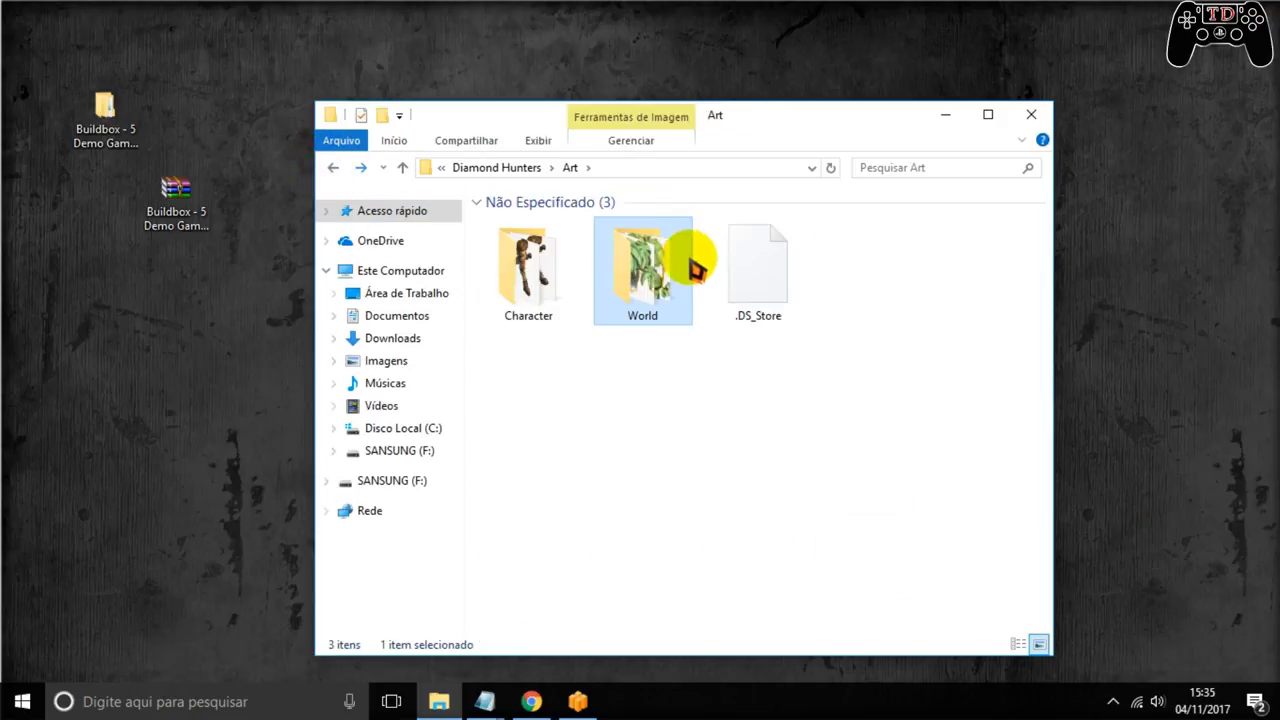
{"action": "left_click", "coordinate": [333, 168]}
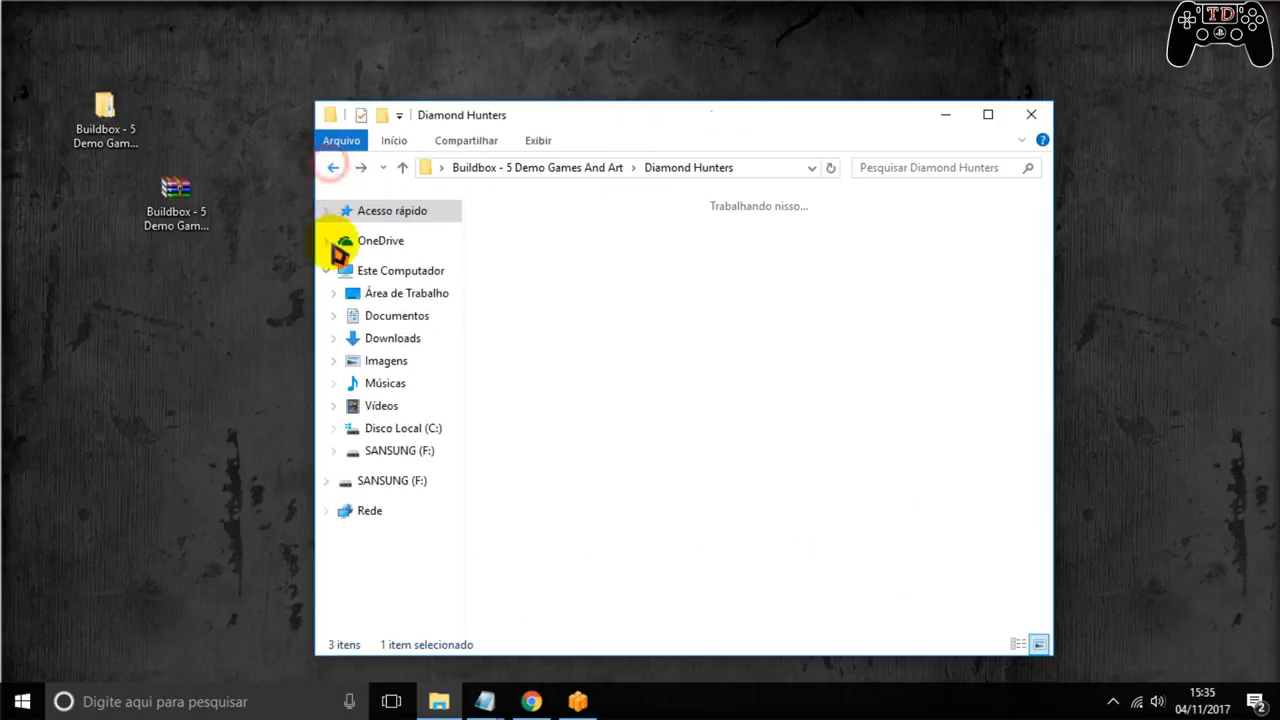
{"action": "left_click", "coordinate": [335, 170]}
View the contents of the Fox Legends Art folder and return to the pack's main folder
{"action": "double_click", "coordinate": [778, 292]}
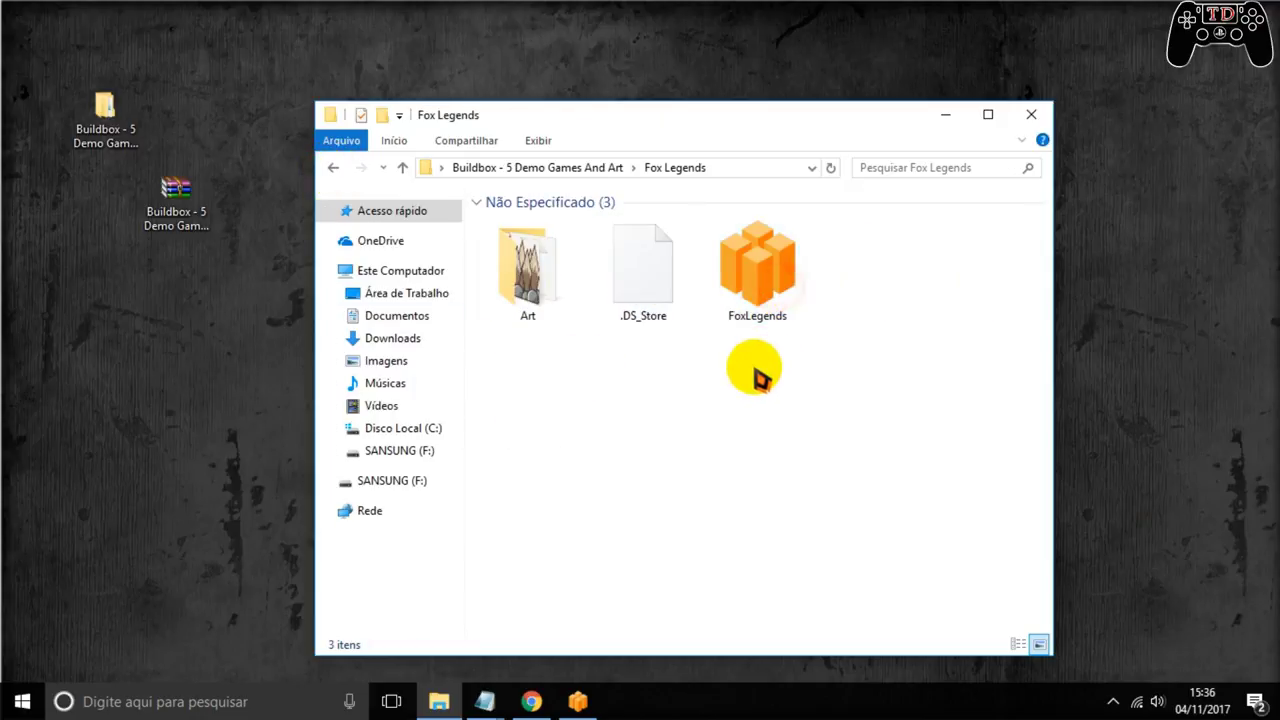
{"action": "left_click", "coordinate": [507, 260]}
{"action": "double_click", "coordinate": [507, 258]}
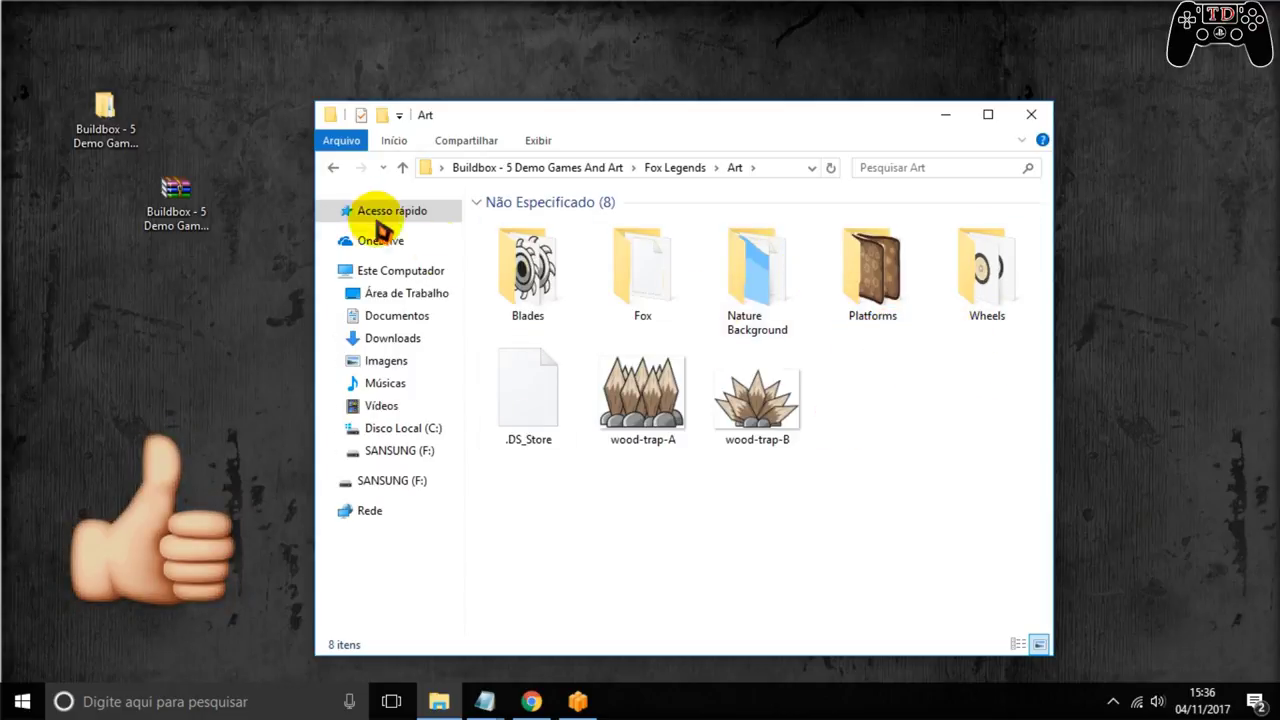
{"action": "left_click", "coordinate": [333, 168]}
{"action": "left_click", "coordinate": [333, 168]}
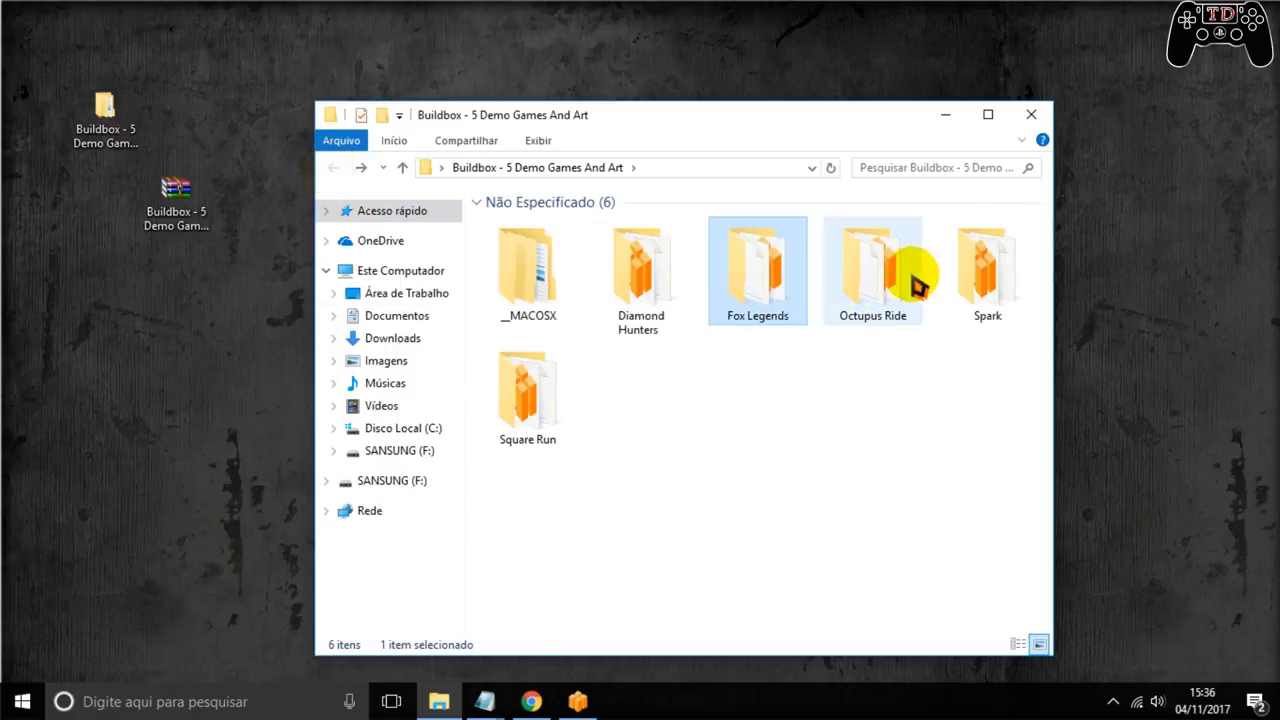
View the Octopus images in the Octupus Ride Art folder, return to the pack's main folder and close the window
{"action": "double_click", "coordinate": [871, 277]}
{"action": "double_click", "coordinate": [525, 275]}
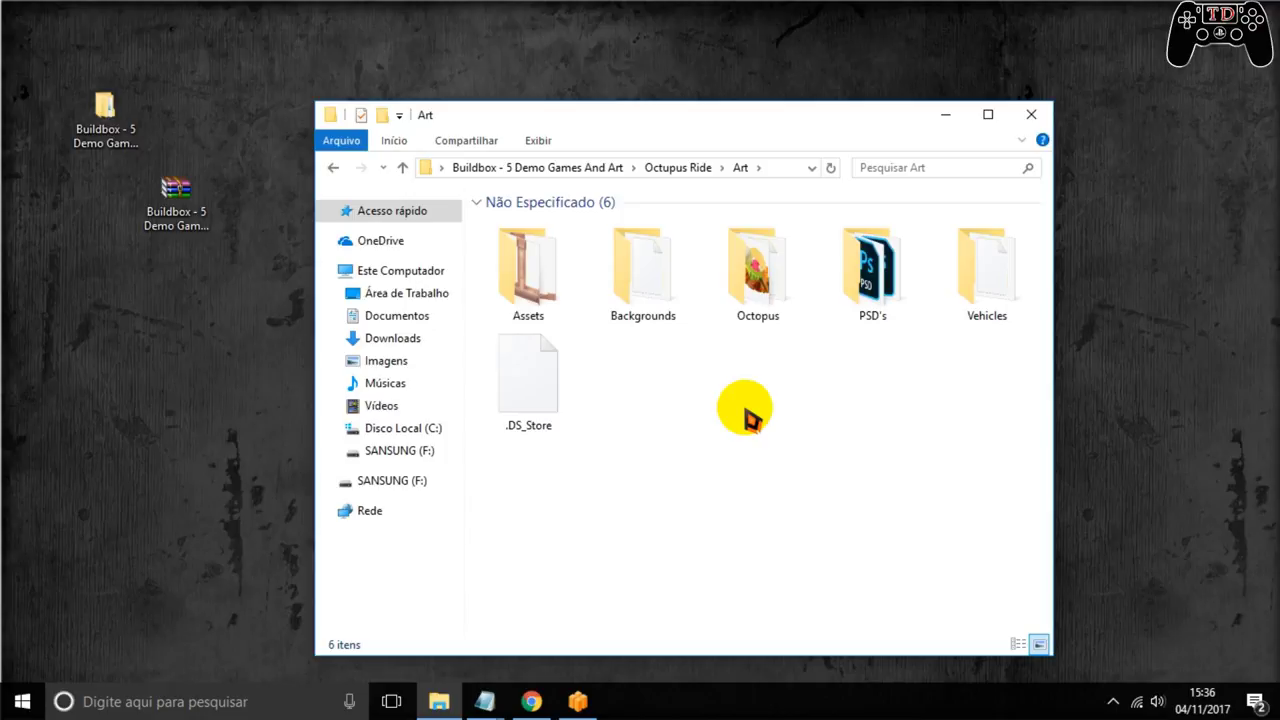
{"action": "double_click", "coordinate": [758, 268]}
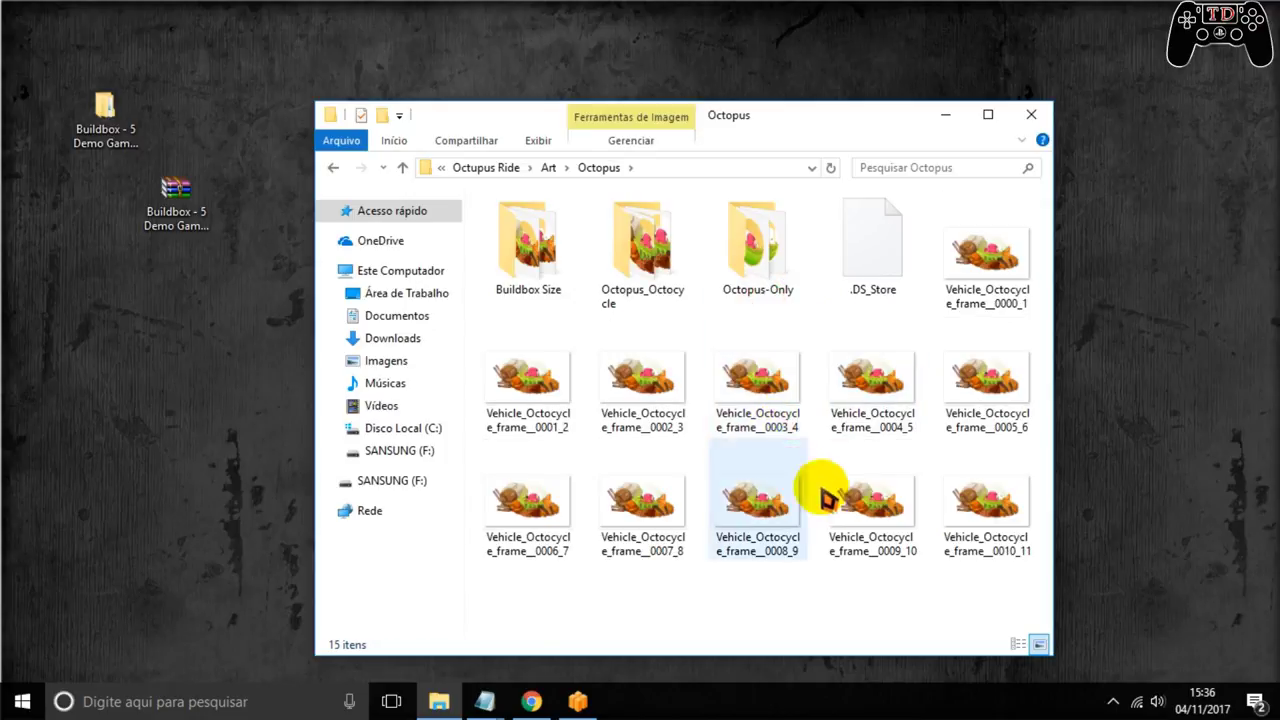
{"action": "left_click", "coordinate": [335, 170]}
{"action": "left_click", "coordinate": [335, 170]}
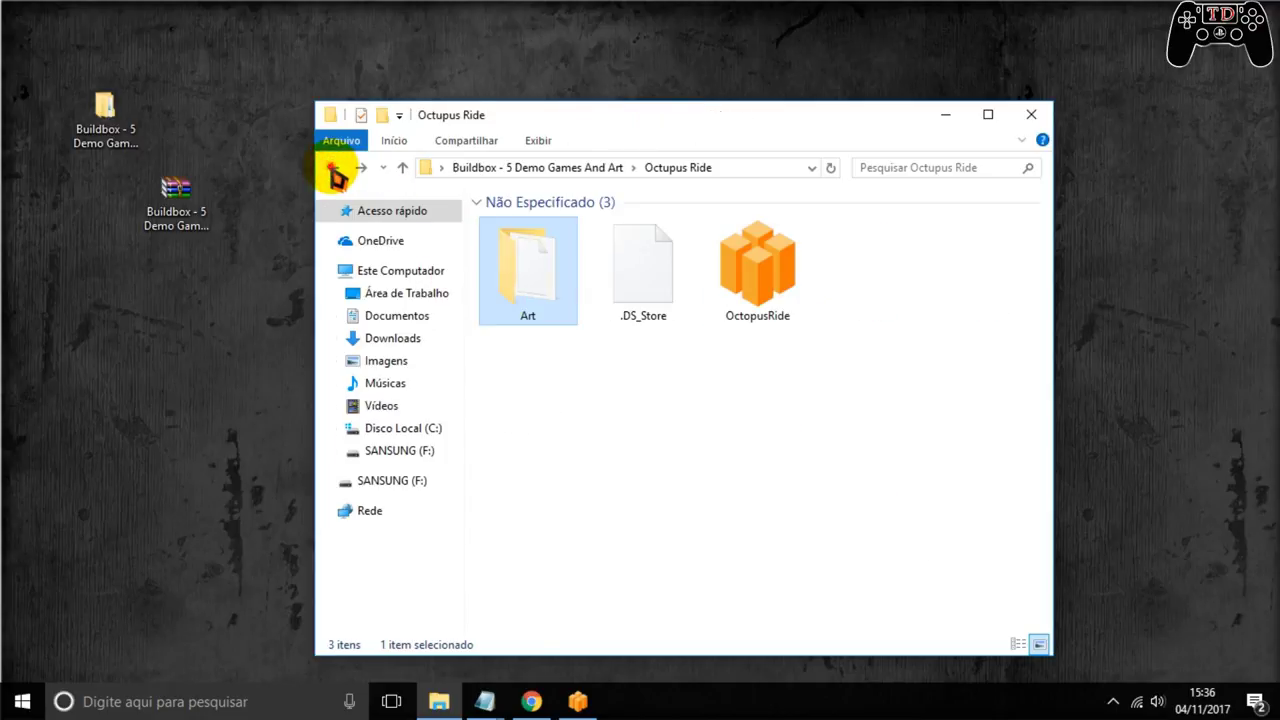
{"action": "left_click", "coordinate": [335, 170]}
{"action": "left_click", "coordinate": [1040, 118]}
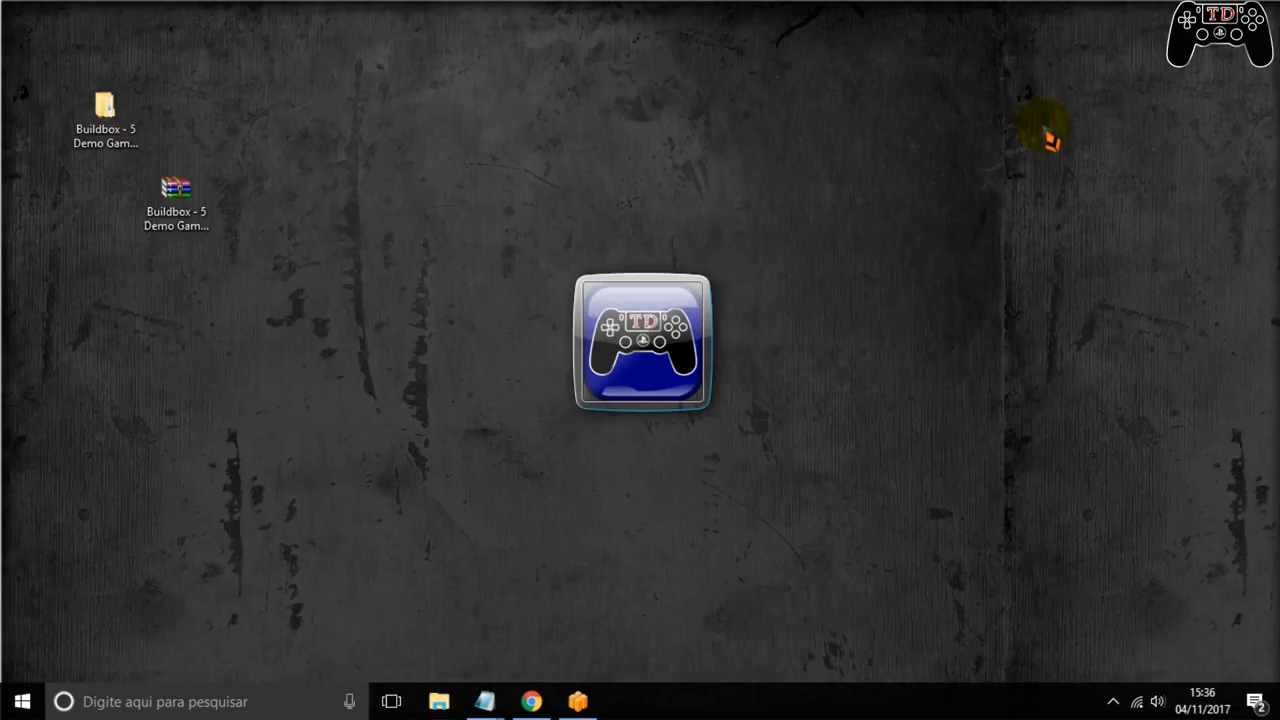